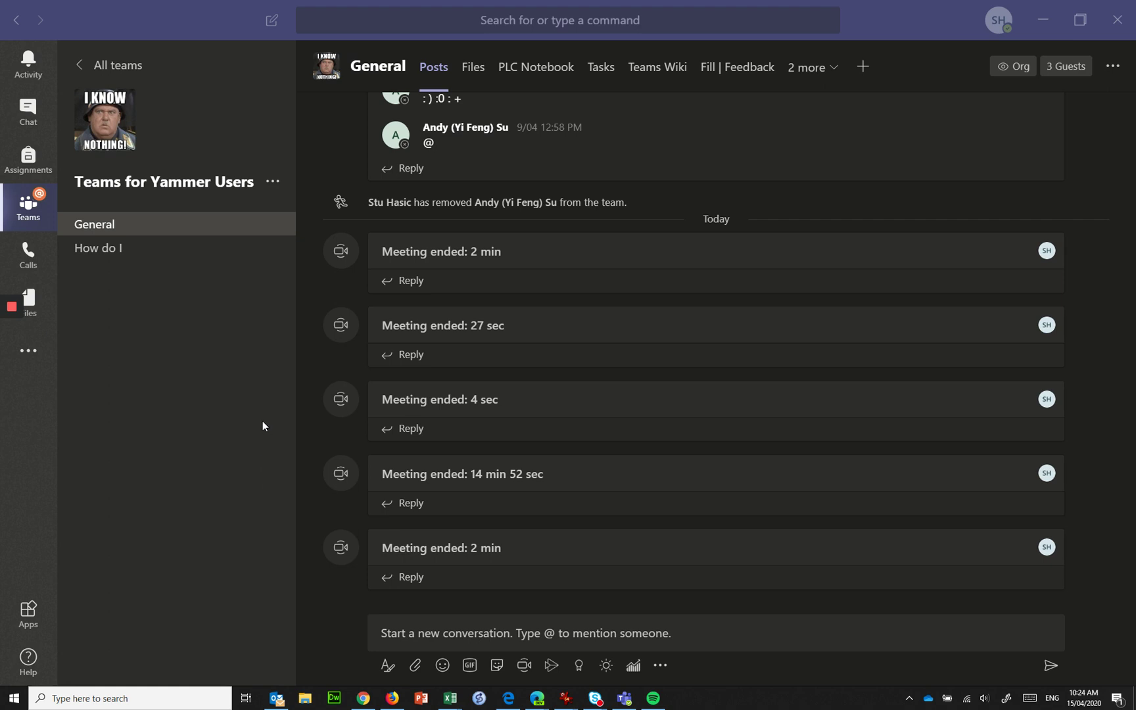
Start an instant Meet now meeting from the General channel and show the More actions menu.
left_click(523, 666)
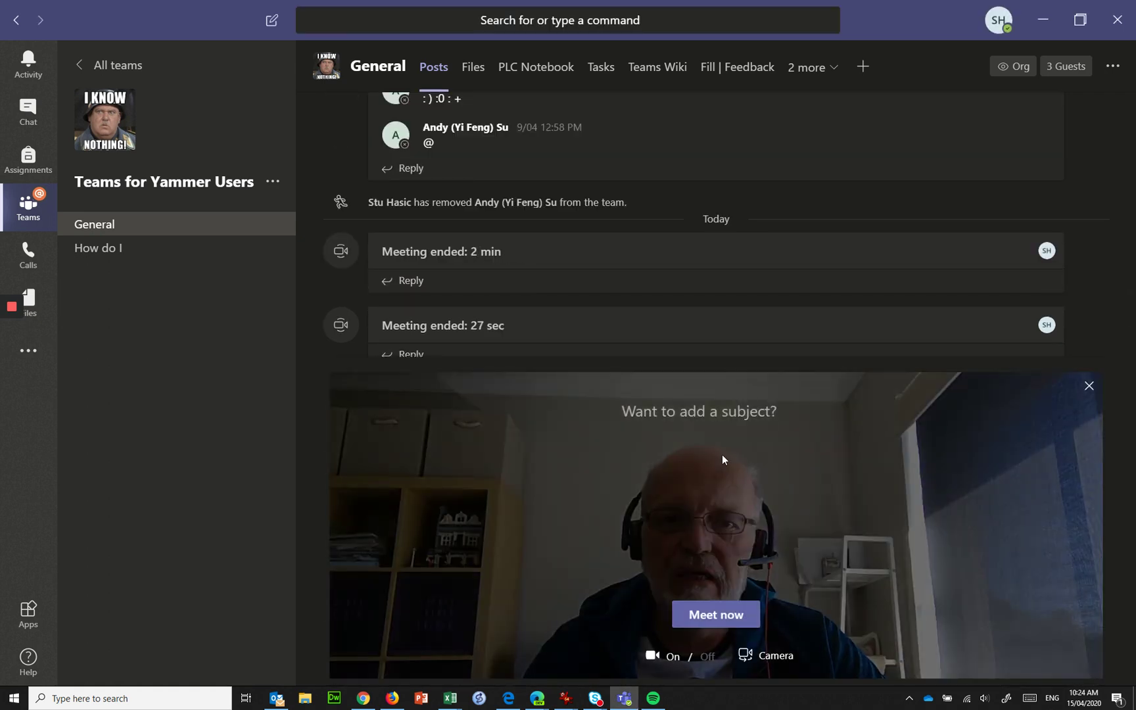
key("Return")
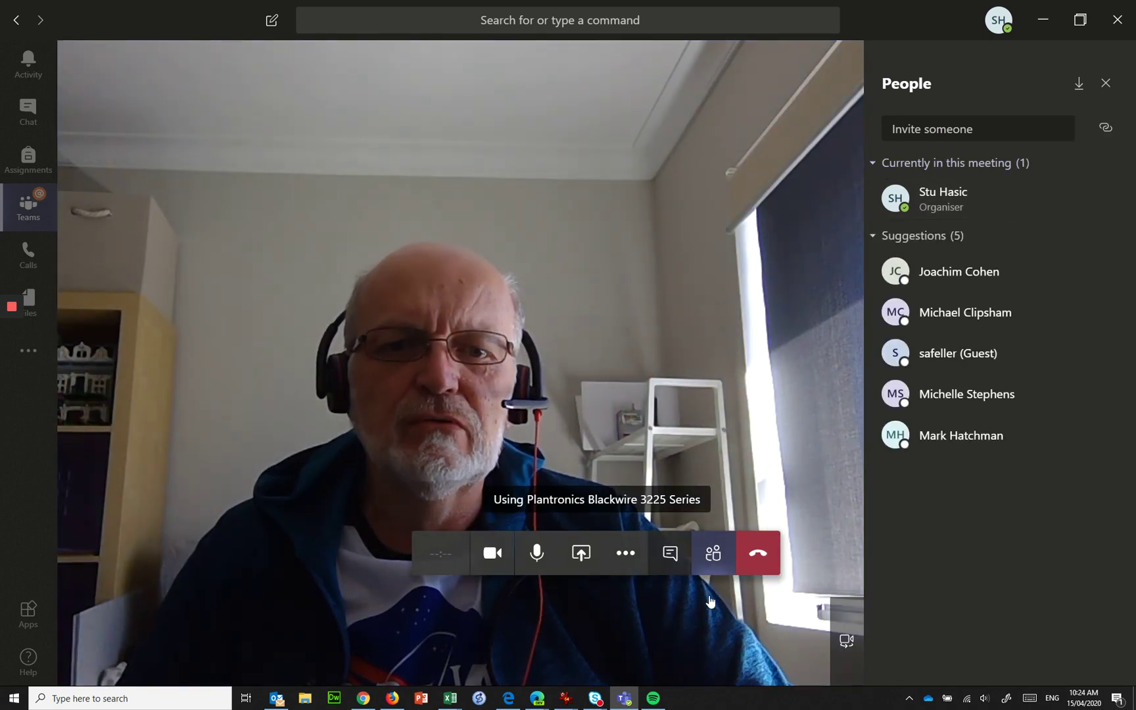
left_click(619, 558)
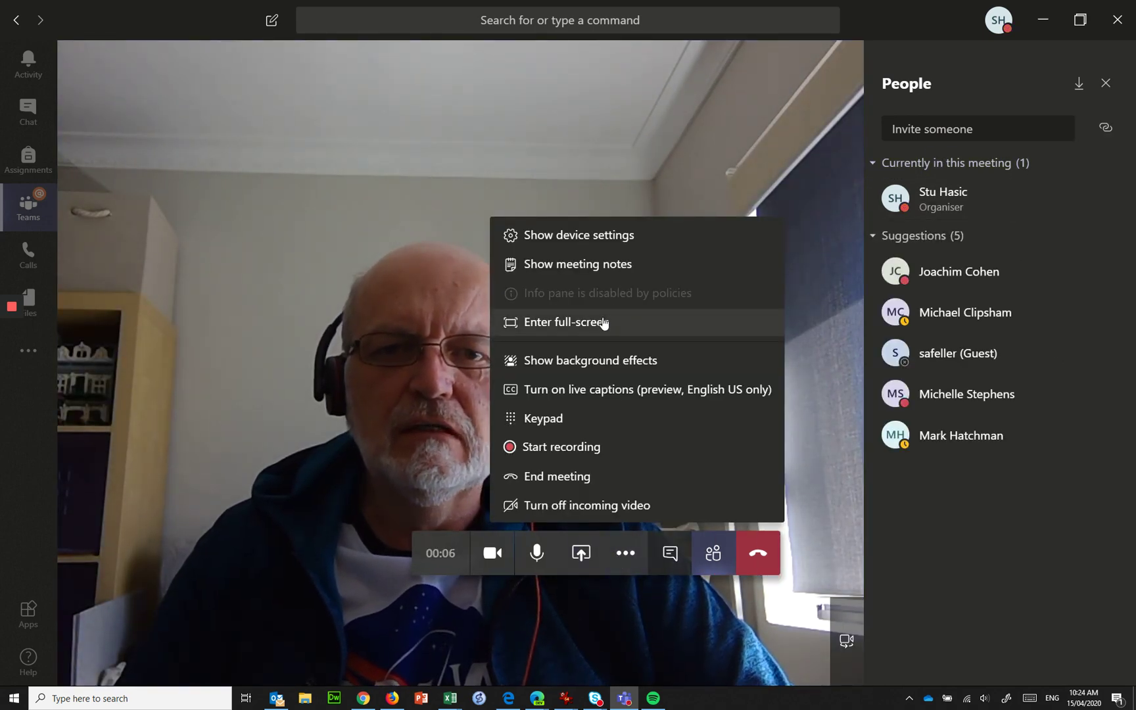
Apply the Blur background effect to the camera video.
left_click(618, 361)
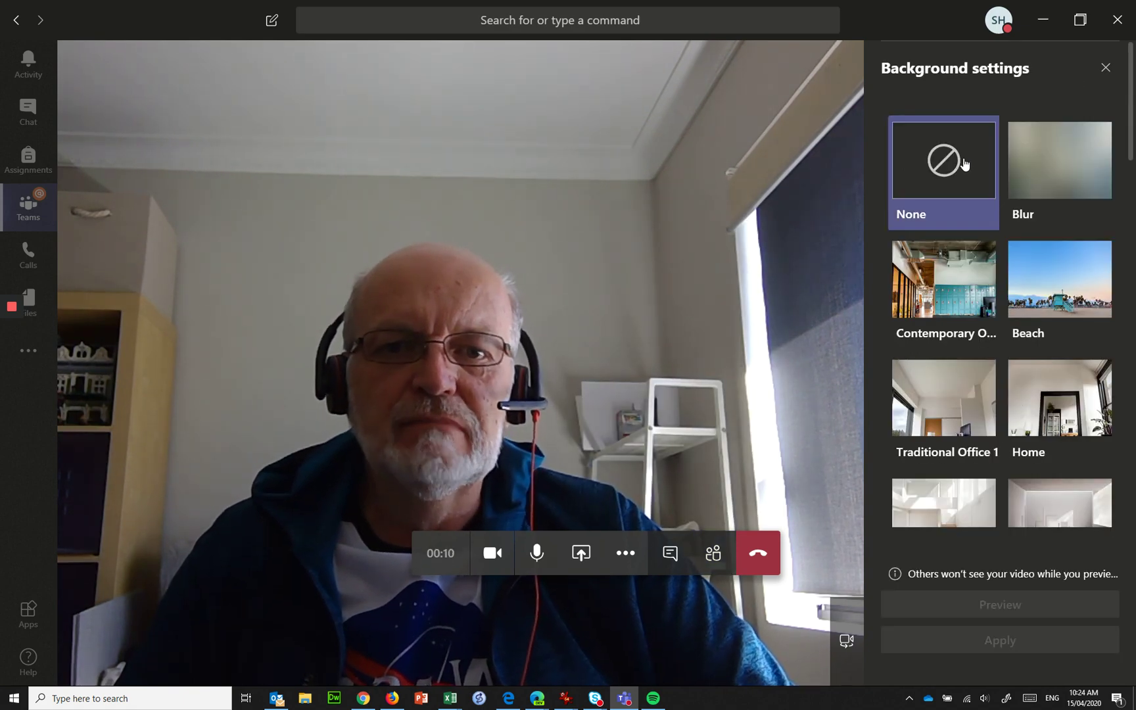
left_click(1081, 168)
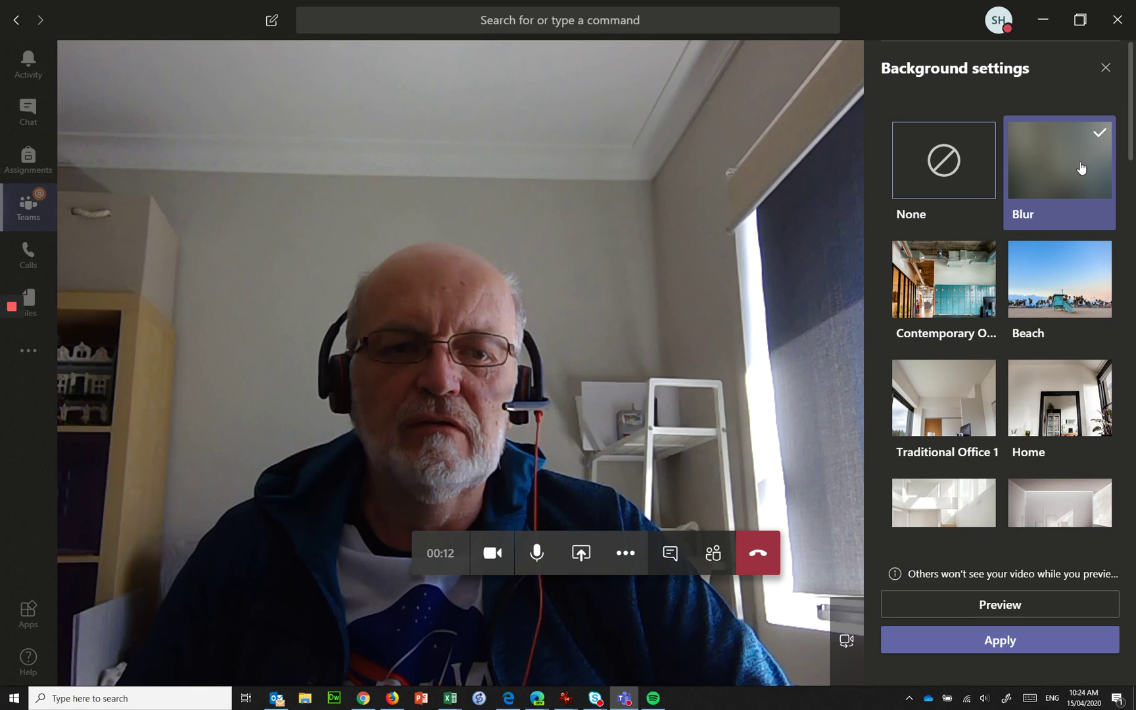
left_click(1016, 651)
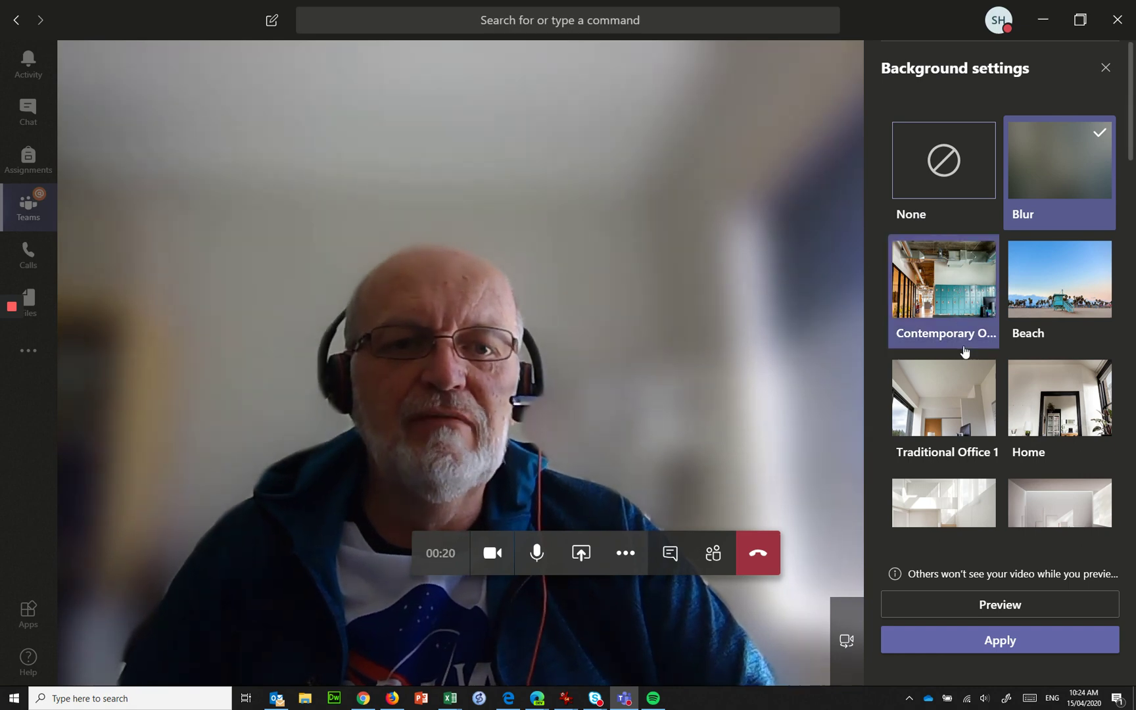
Preview the Fluent Sphere 2 balloon backdrop, then apply the EDU classroom backdrop.
scroll(968, 345, "down", 2)
scroll(1009, 393, "down", 4)
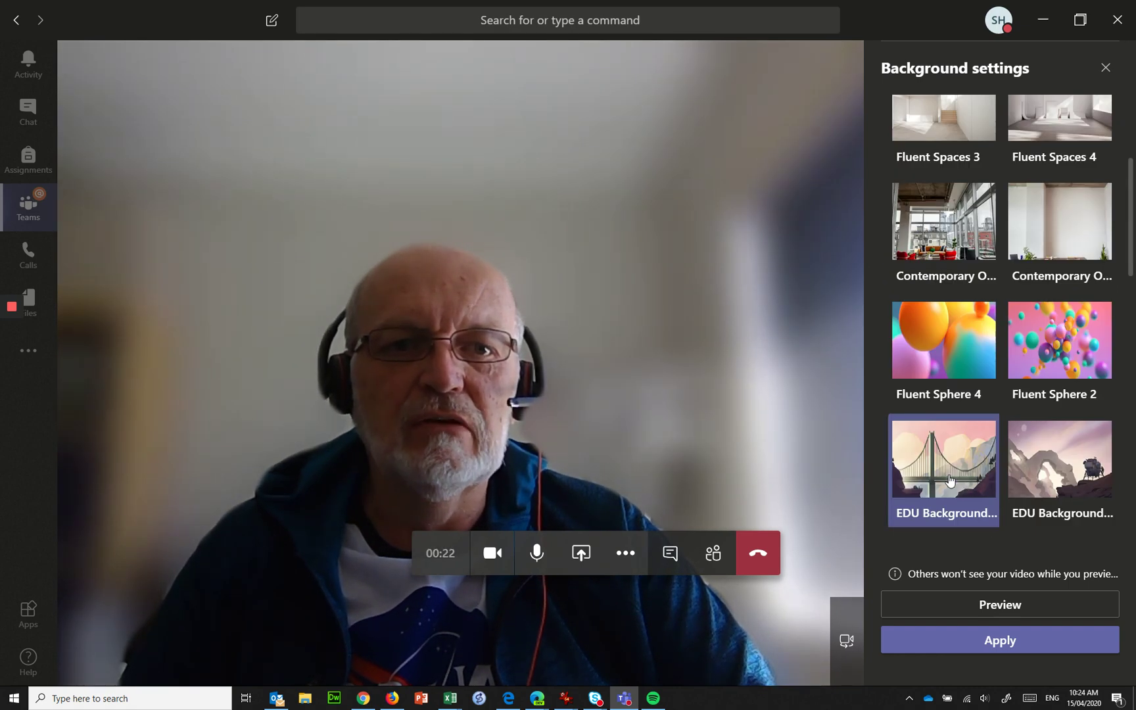
left_click(1058, 345)
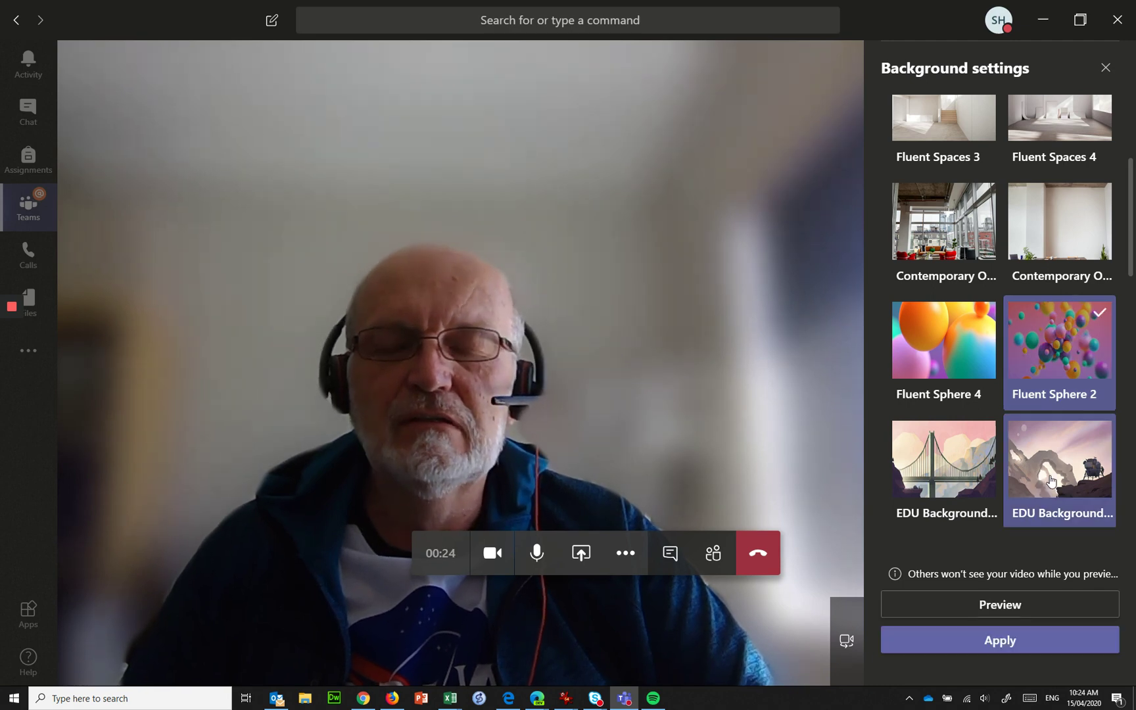
left_click(1009, 604)
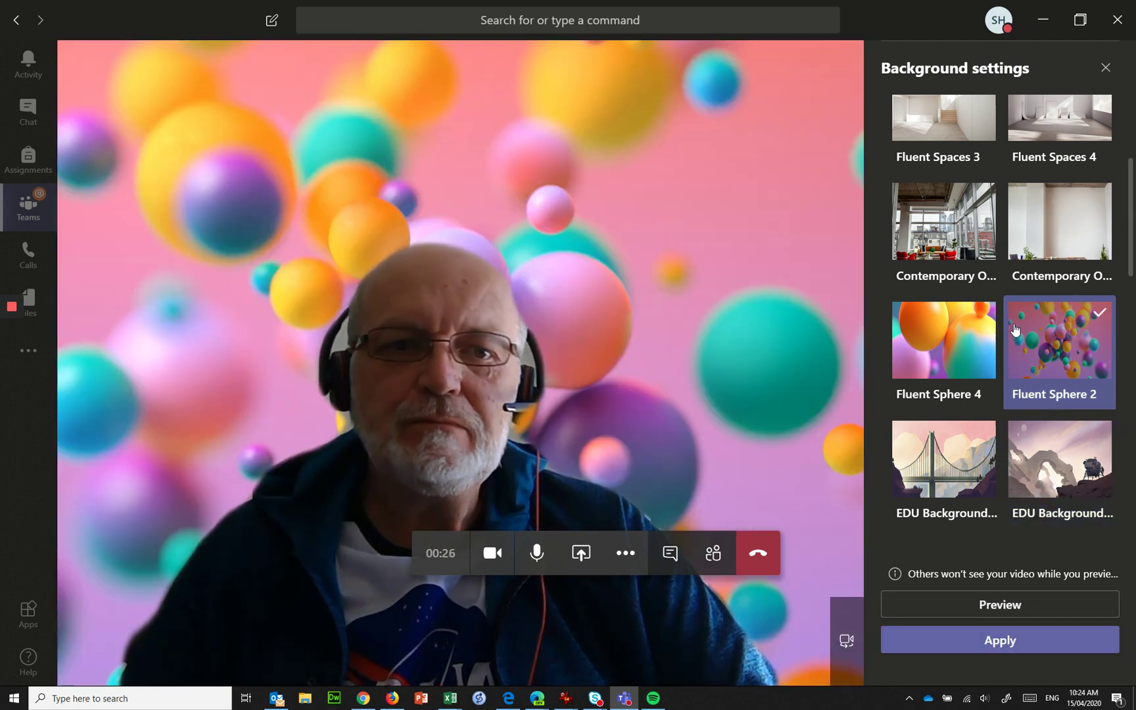
scroll(1014, 330, "down", 3)
left_click(943, 345)
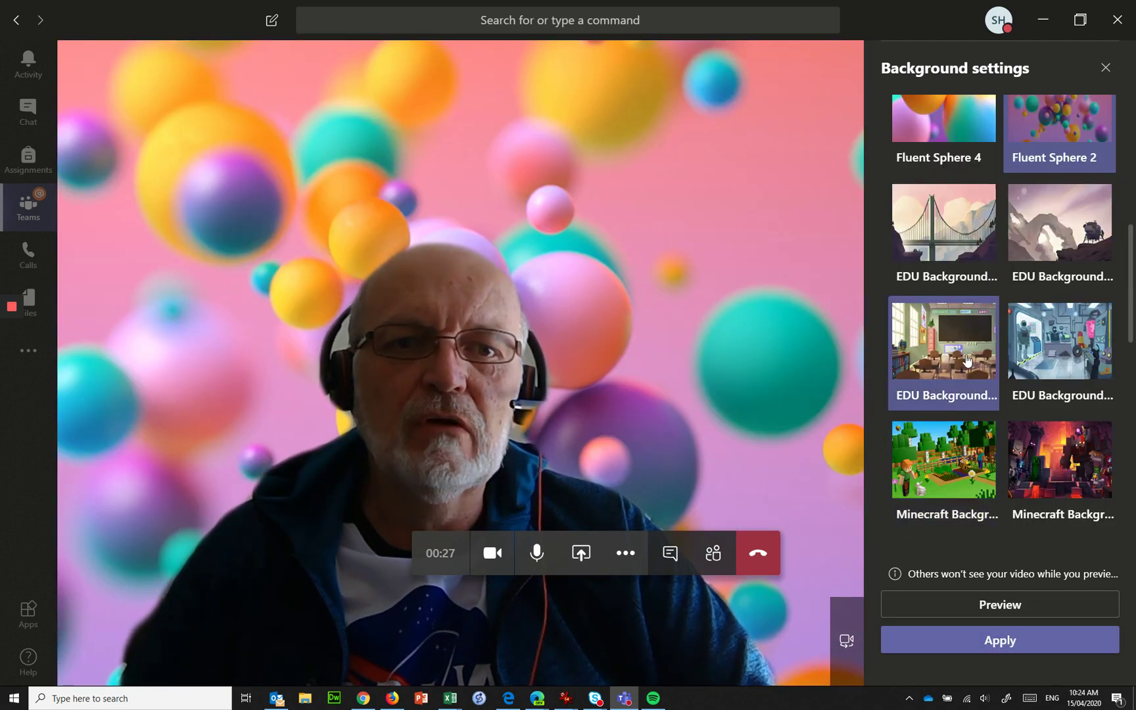
left_click(986, 641)
Select and apply the Minecraft scene backdrop.
scroll(946, 262, "down", 3)
left_click(947, 258)
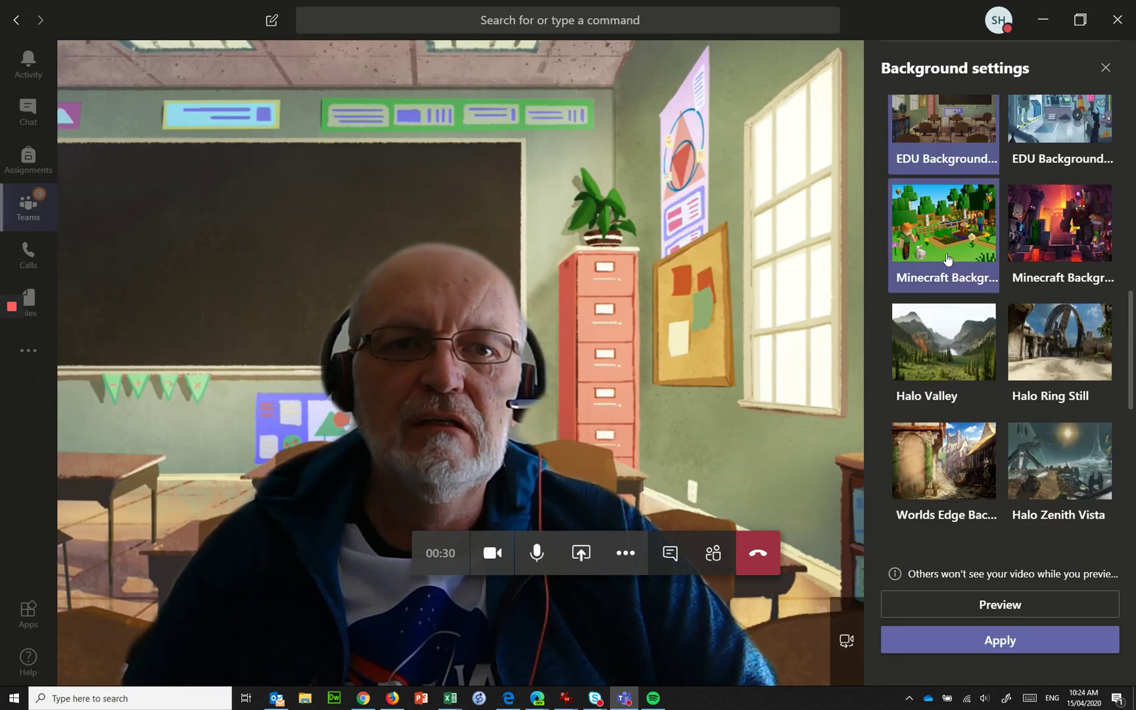
left_click(946, 258)
left_click(993, 640)
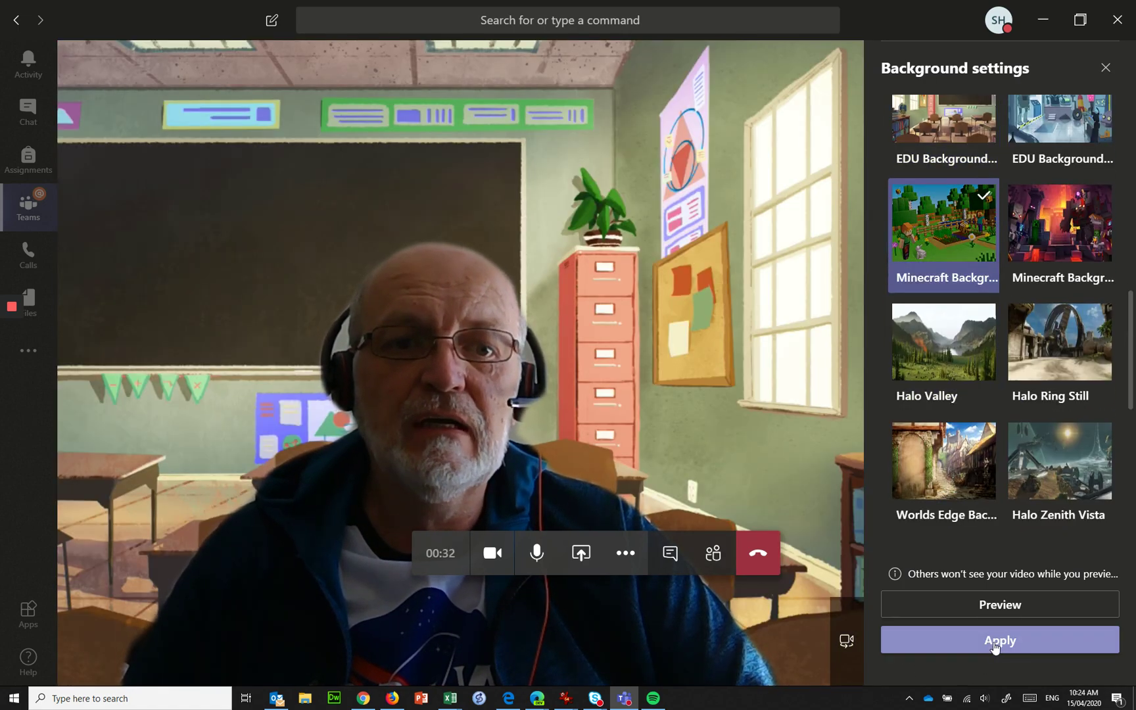
Select the Obsidian alien-landscape backdrop and close the Background settings pane.
scroll(943, 395, "down", 3)
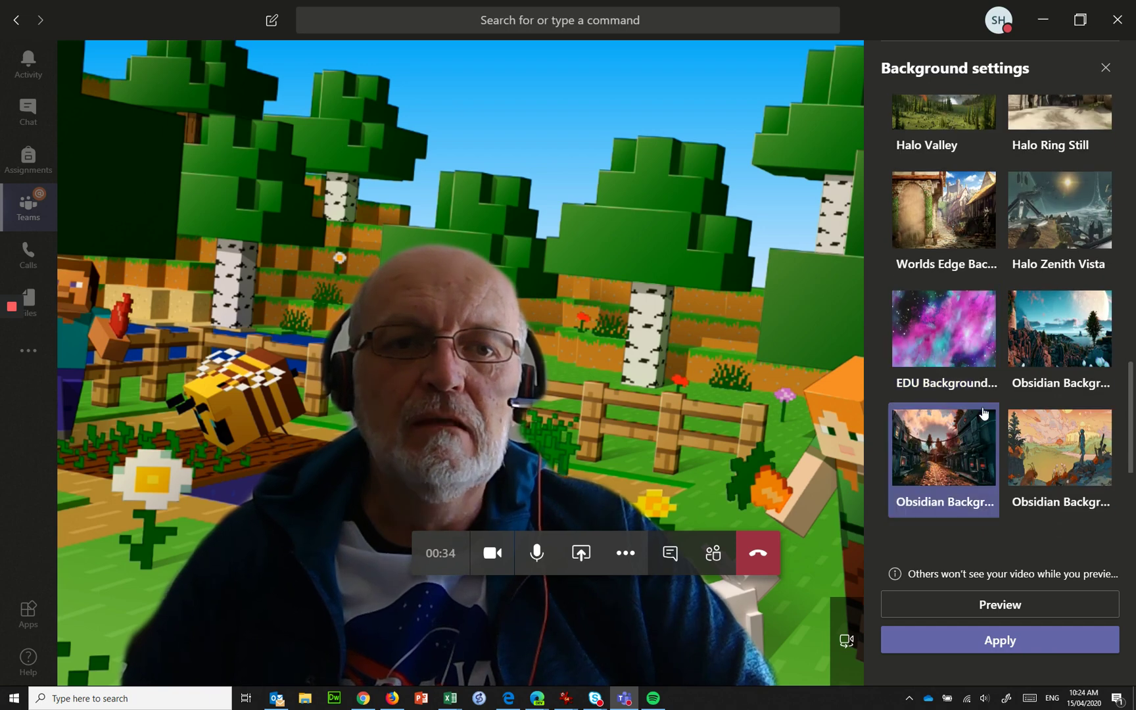
left_click(1068, 335)
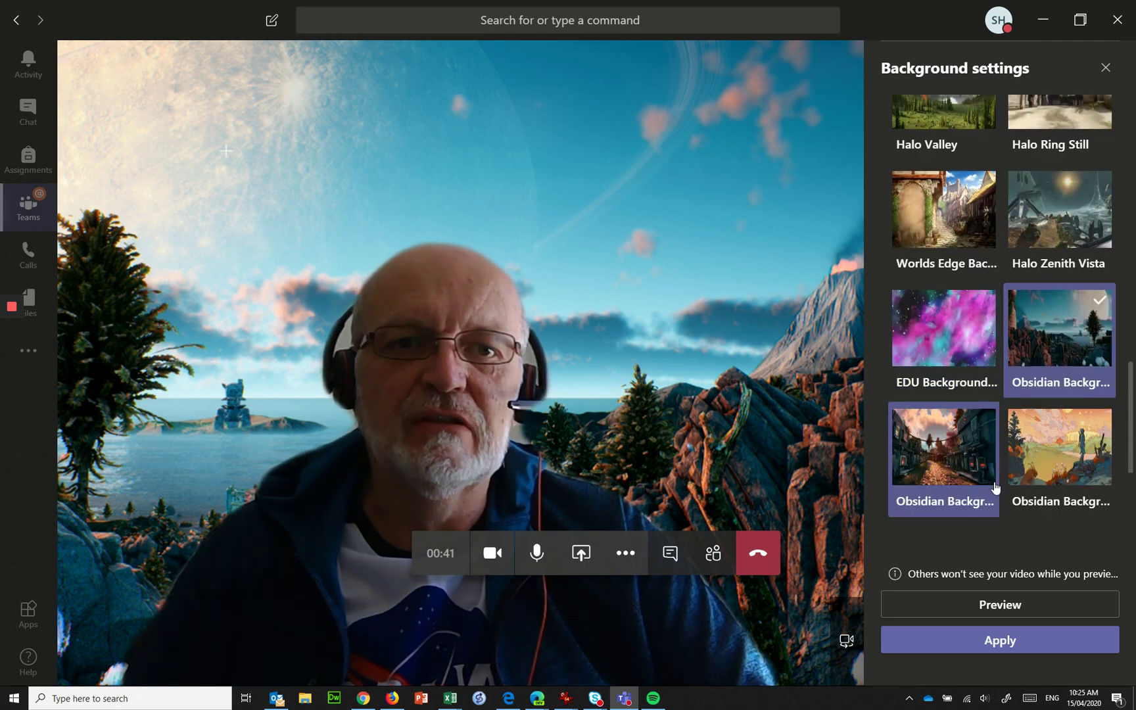
scroll(996, 487, "up", 15)
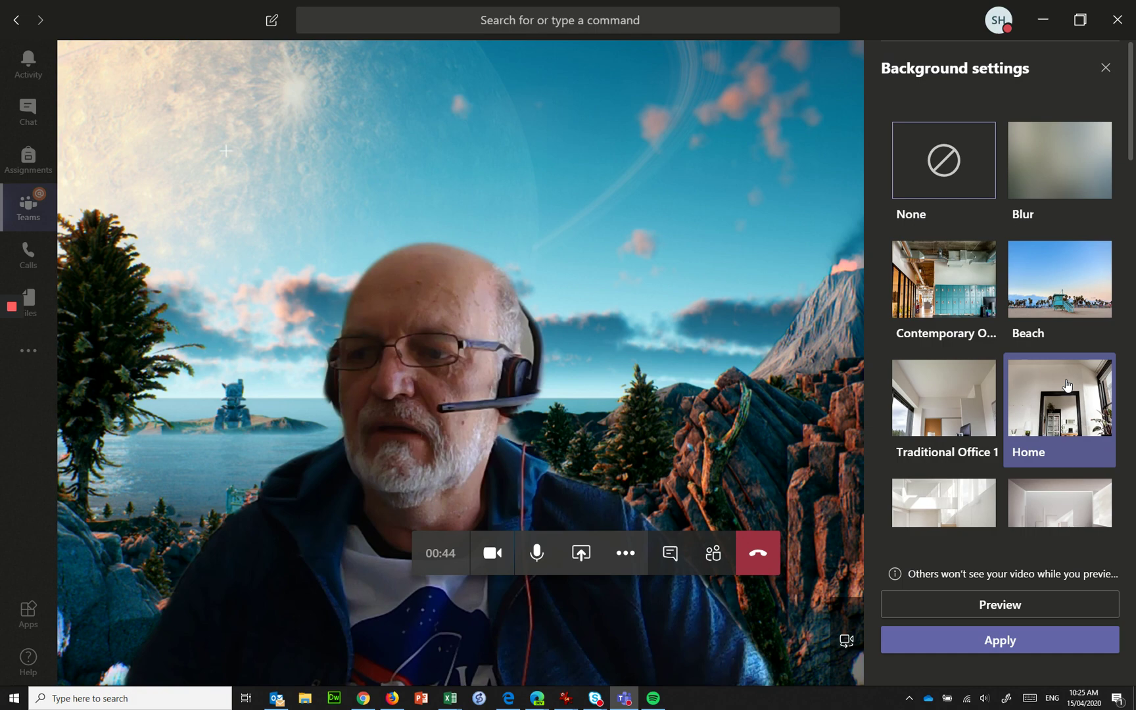
scroll(1066, 386, "down", 10)
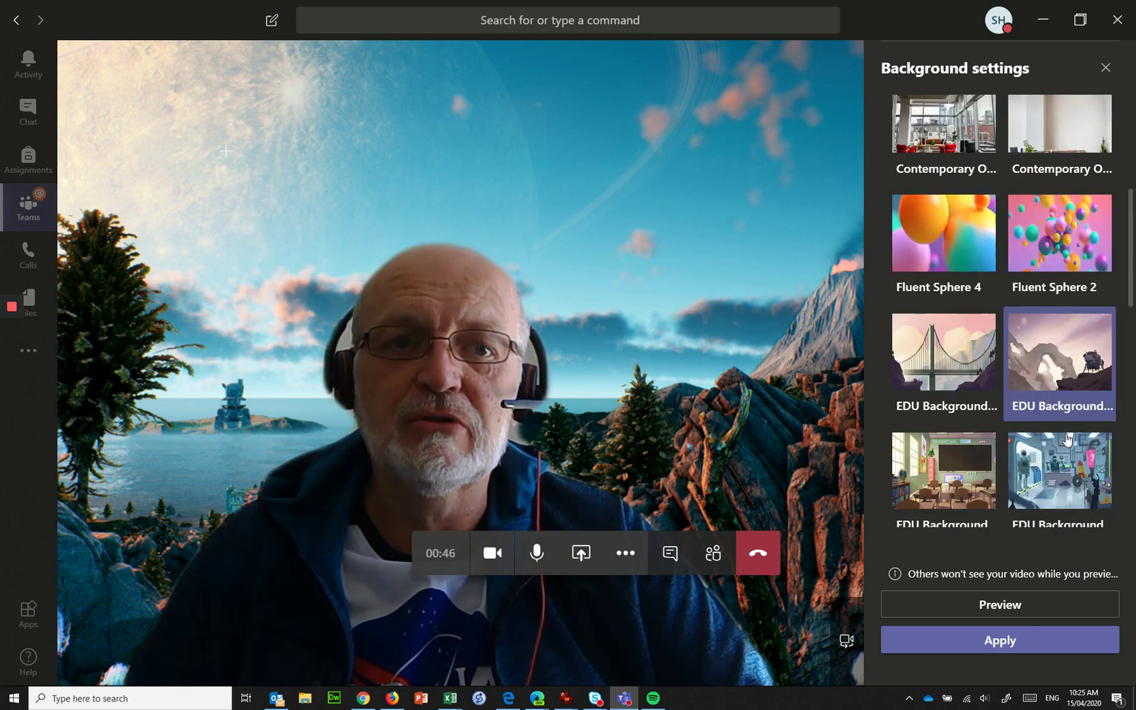
scroll(1059, 453, "down", 5)
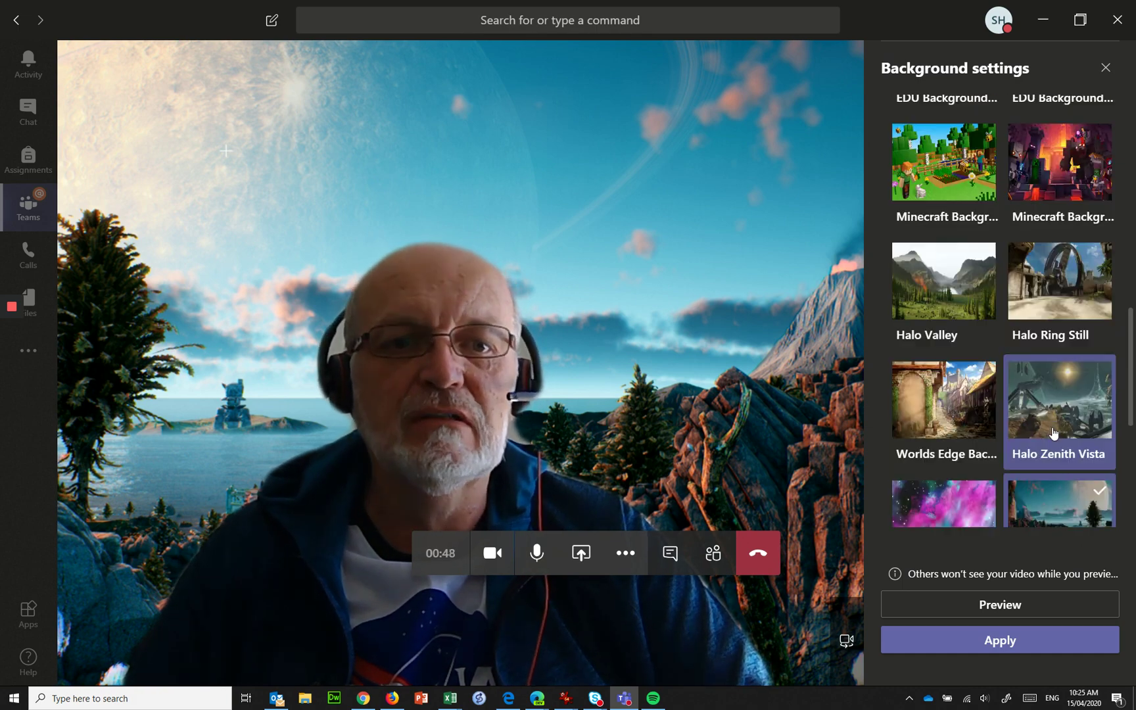
left_click(1054, 433)
scroll(1053, 432, "down", 2)
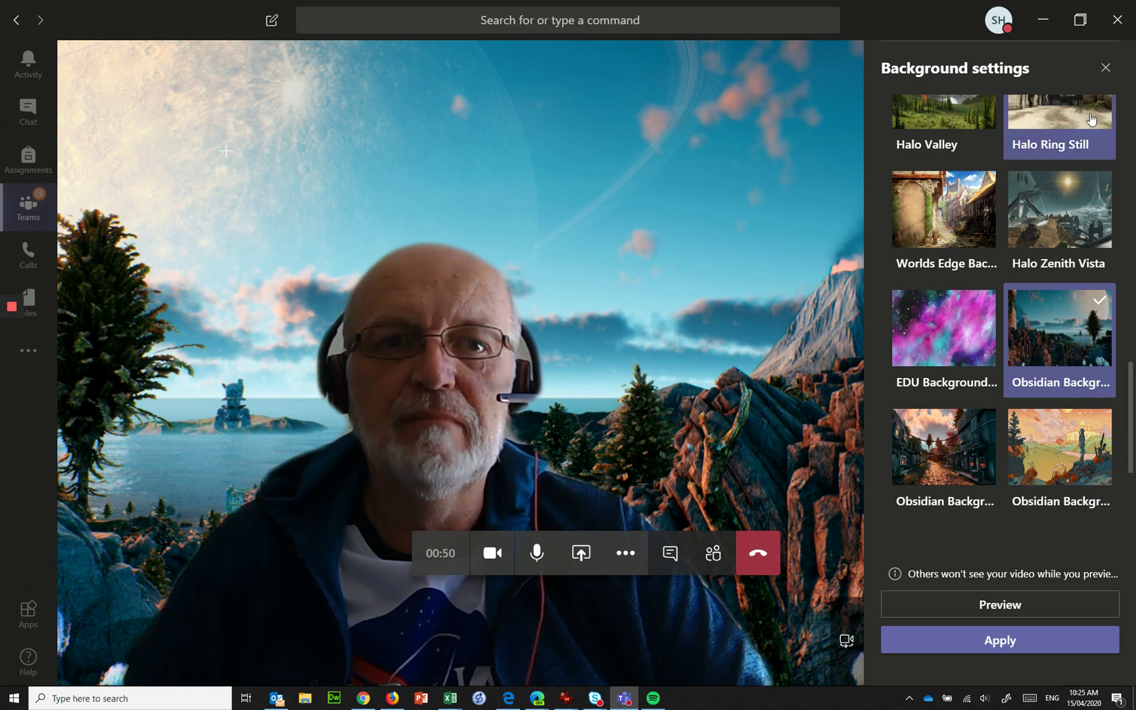
left_click(1106, 68)
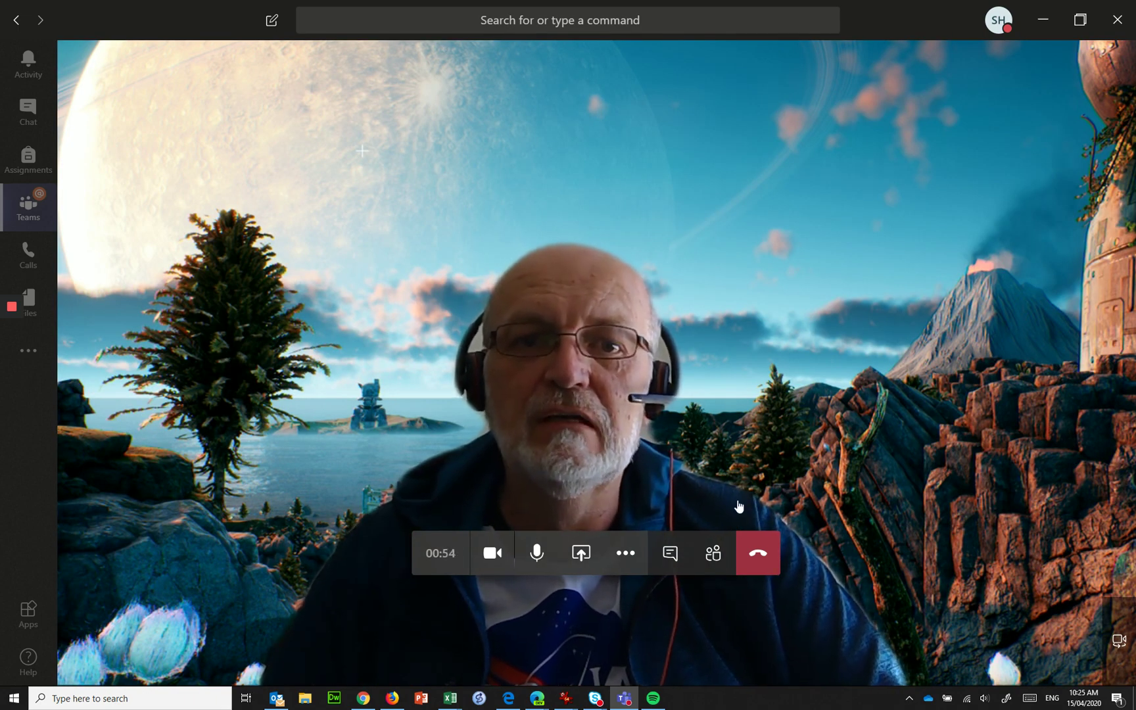
Hang up the meeting and minimize the Teams window.
left_click(759, 557)
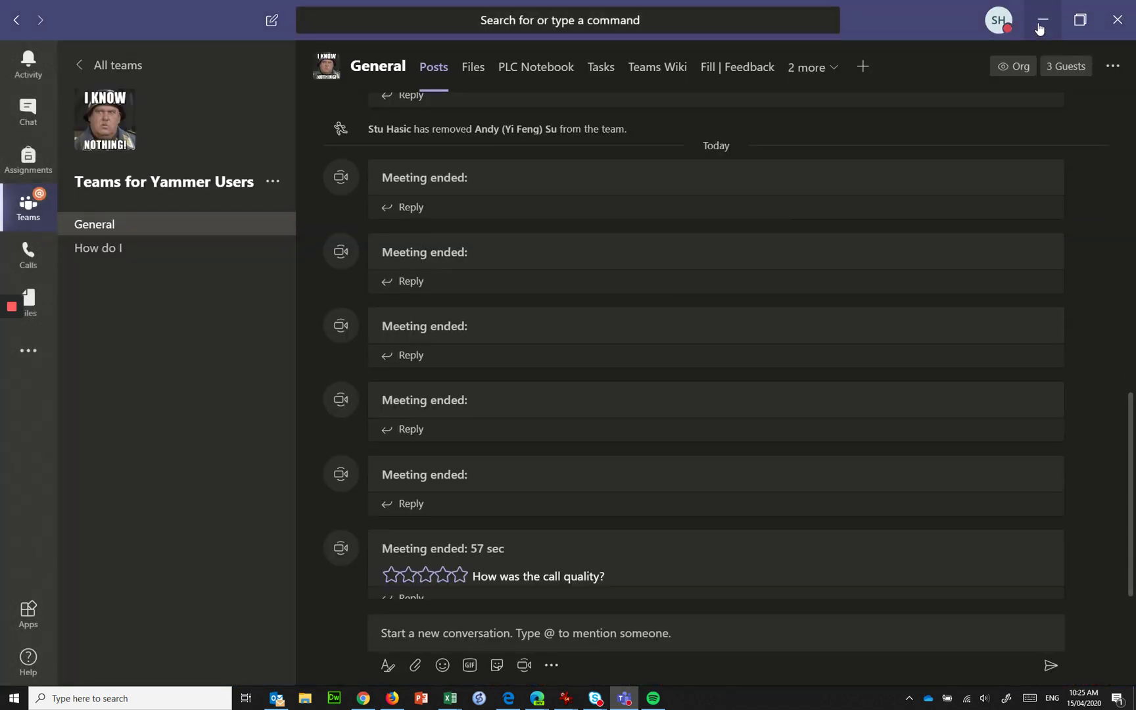
left_click(1041, 21)
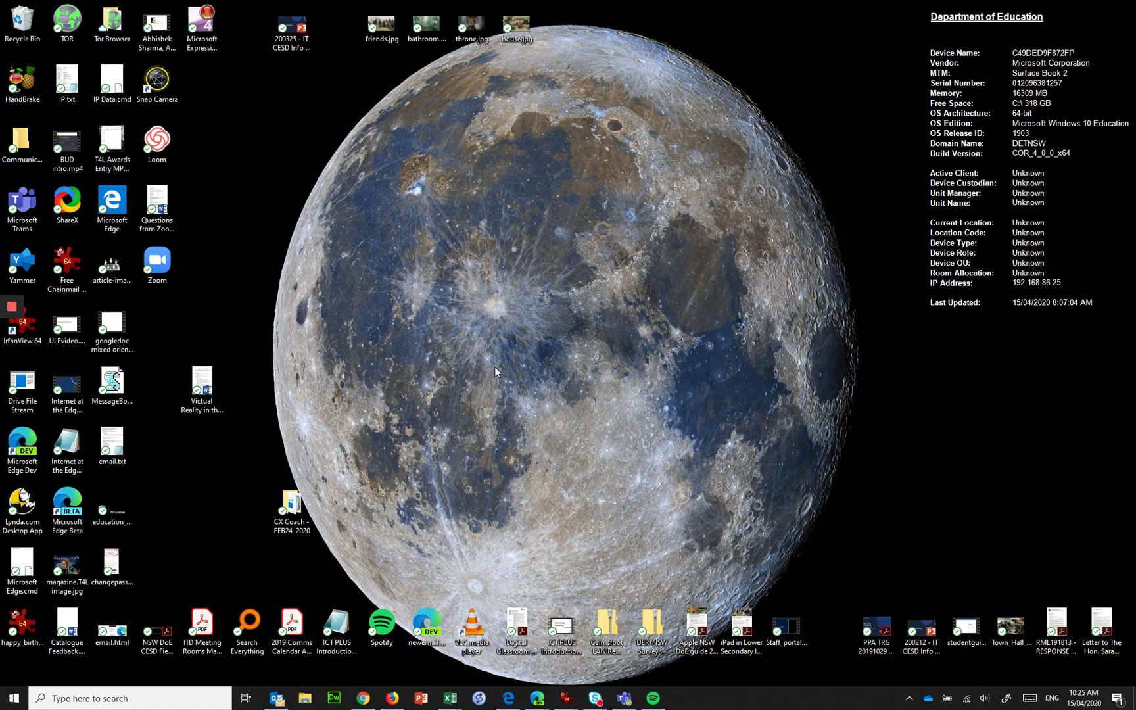
double_click(475, 29)
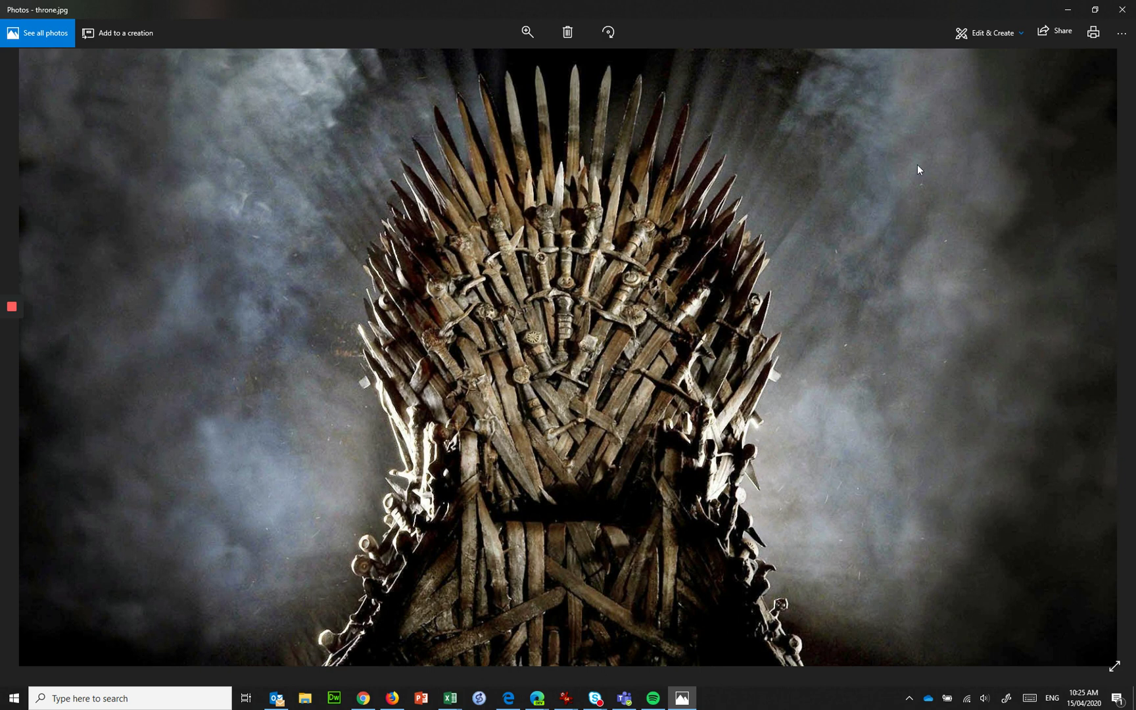
left_click(1122, 9)
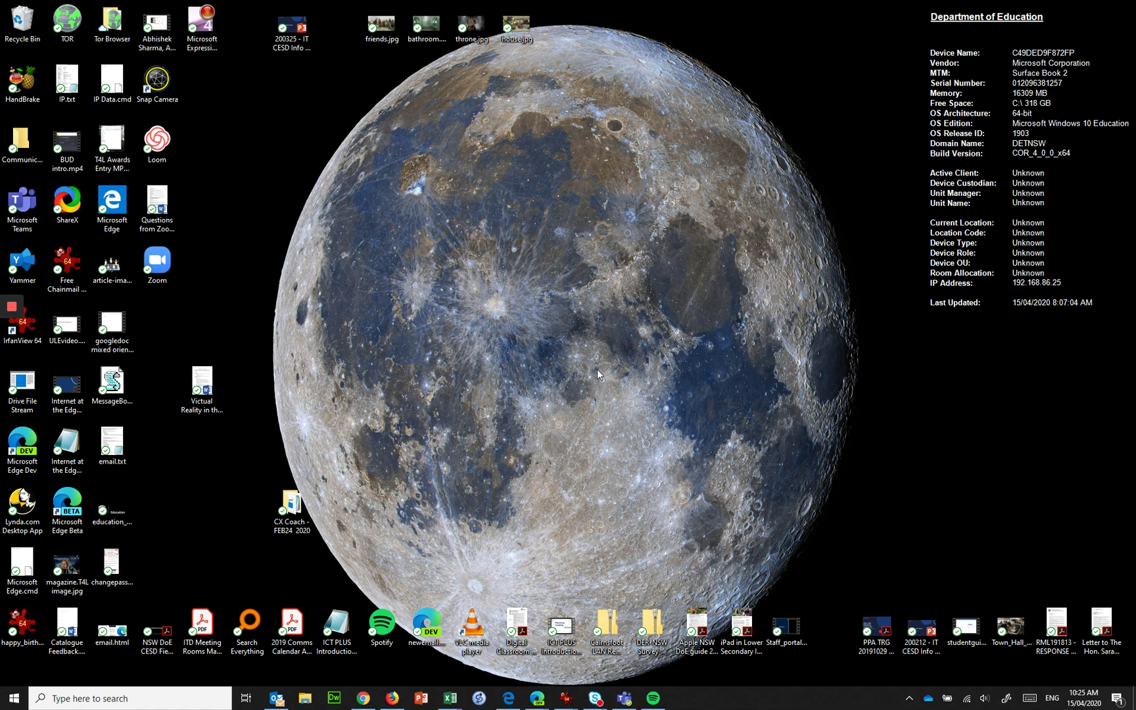
Open a maximized File Explorer window at C:\Users and the signed-in user's home folder.
left_click(305, 700)
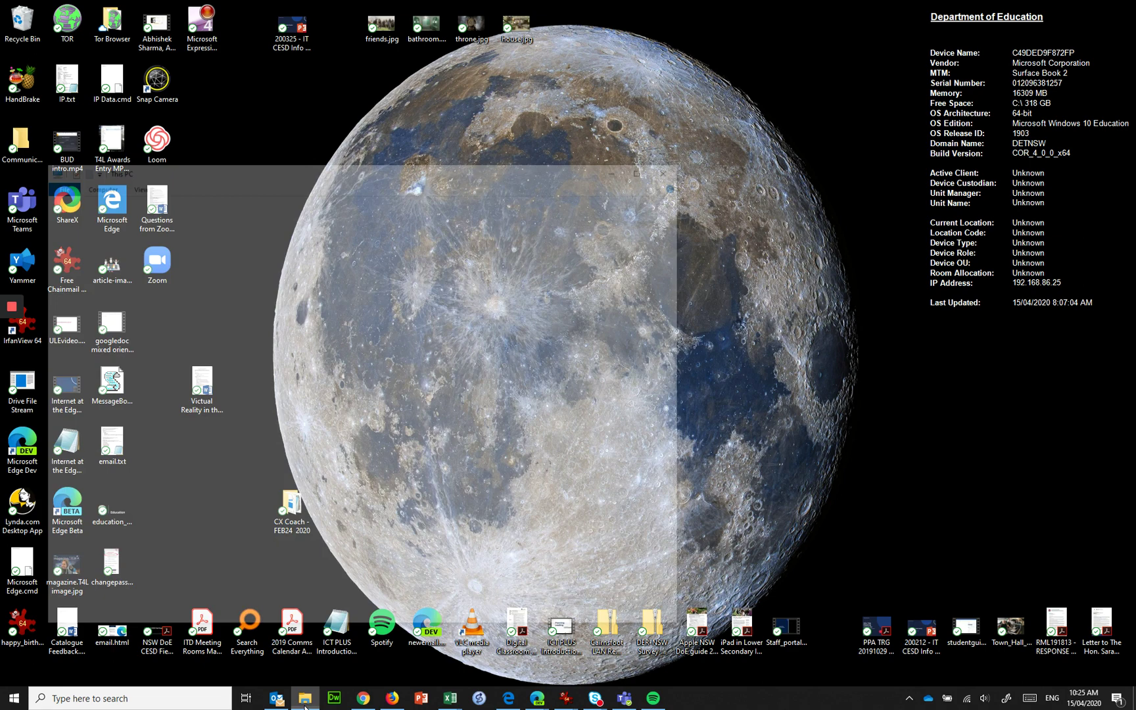
left_click_drag(368, 185, 459, 1)
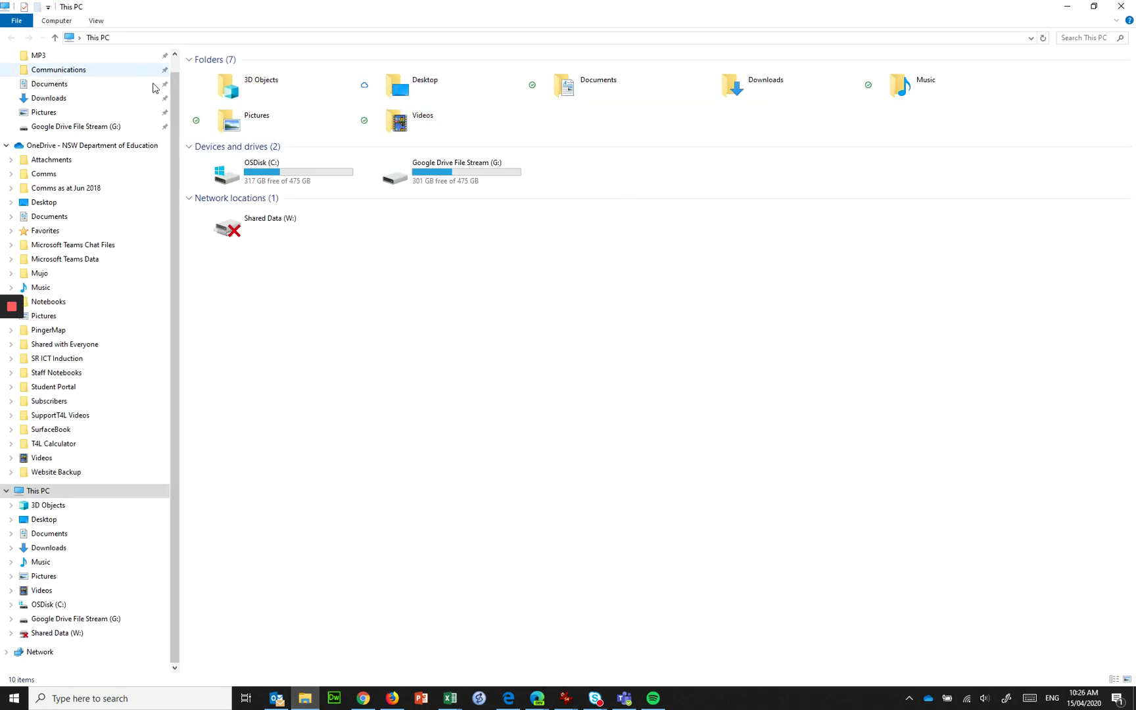
double_click(252, 175)
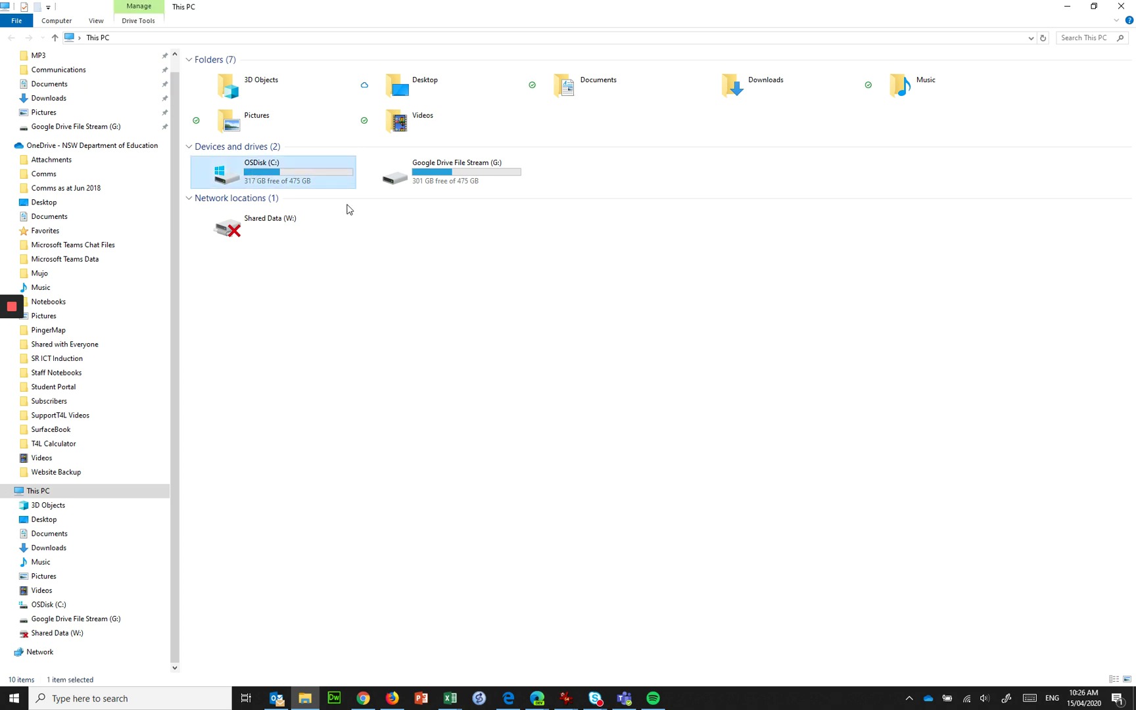
double_click(213, 186)
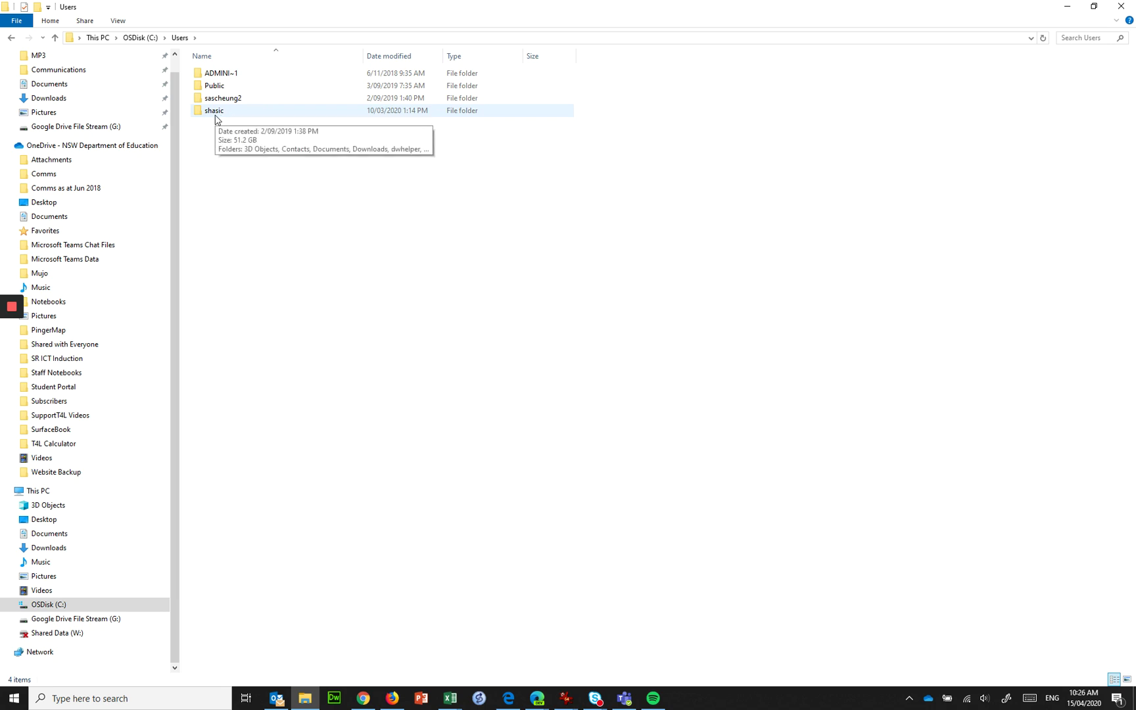
double_click(226, 113)
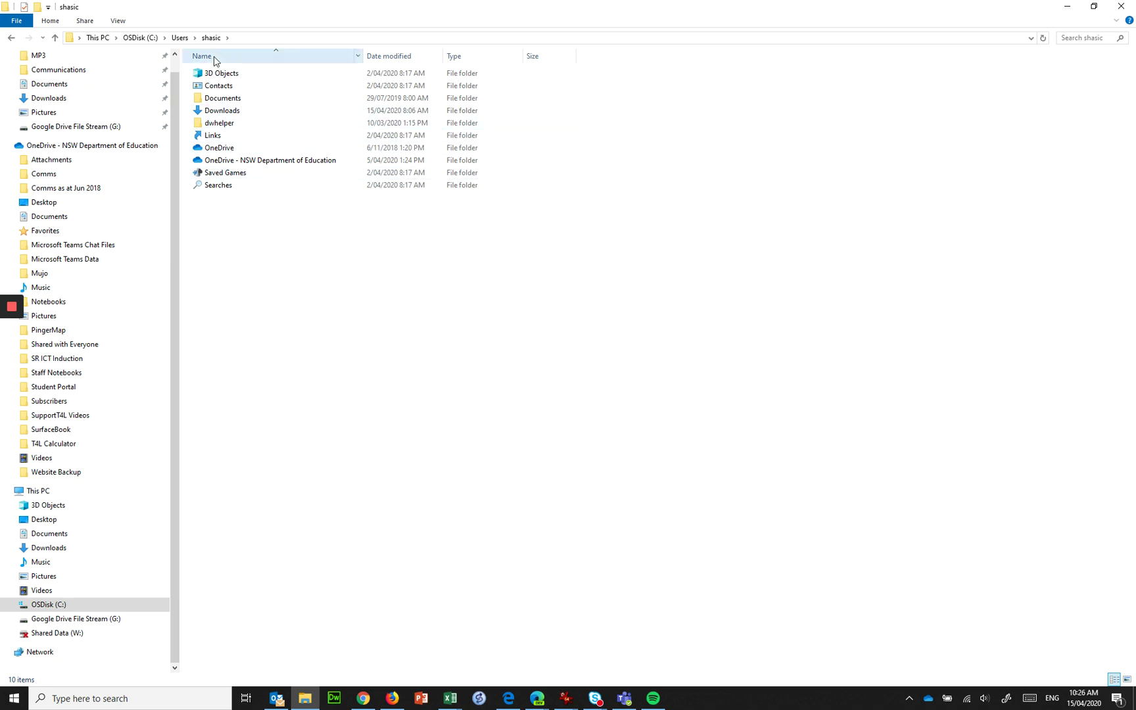
Turn on Hidden items and open AppData\Roaming\Microsoft\Teams.
left_click(118, 20)
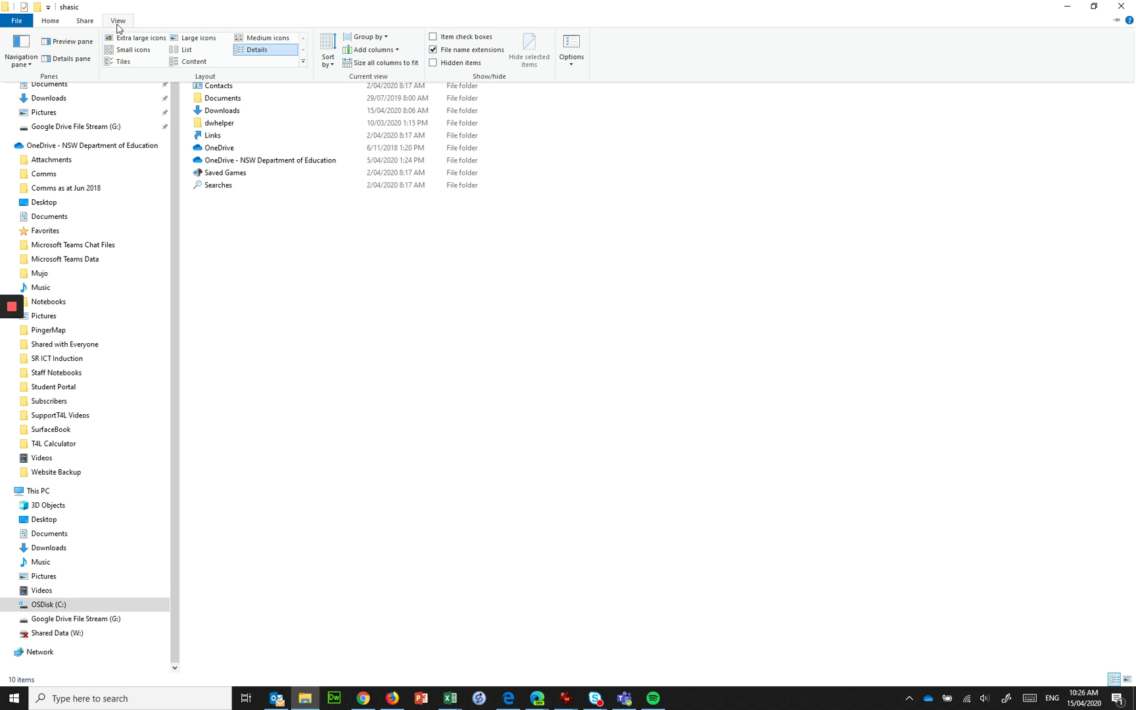
left_click(434, 63)
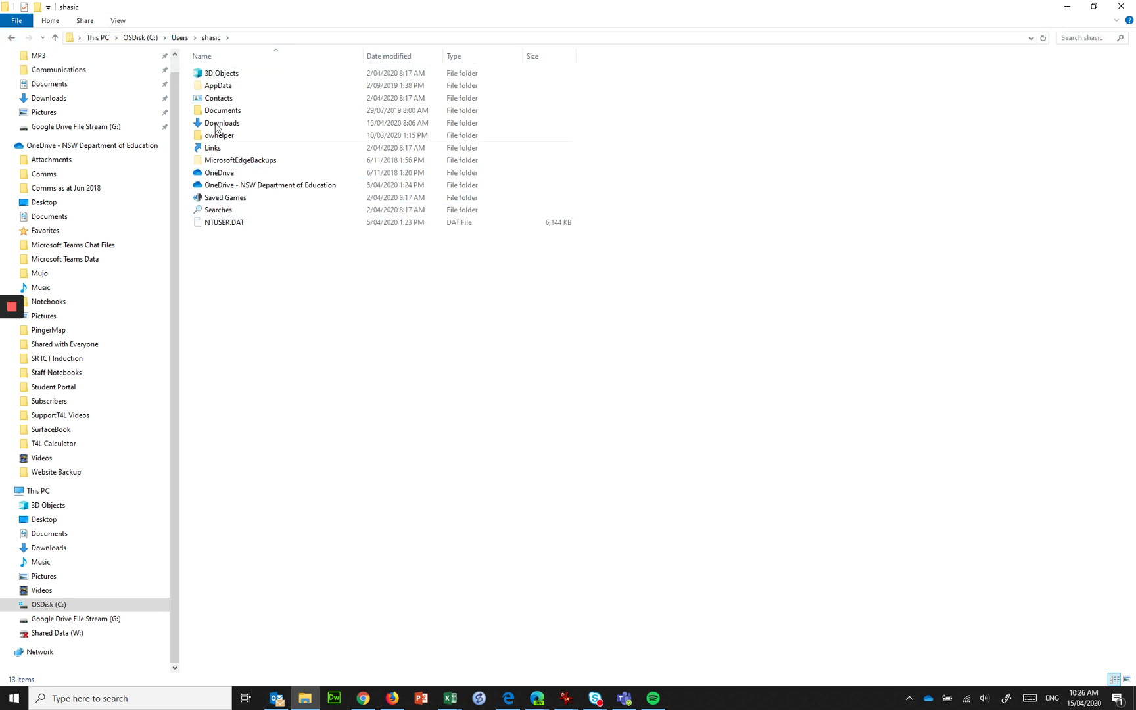
left_click(224, 90)
double_click(223, 90)
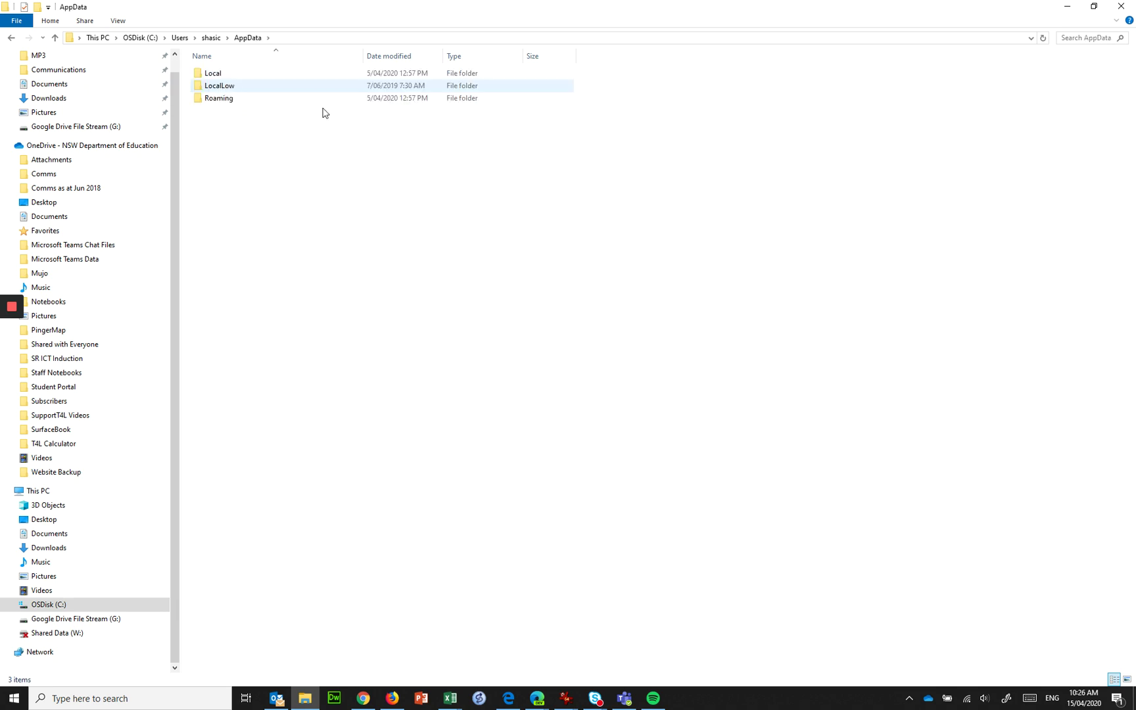
double_click(218, 99)
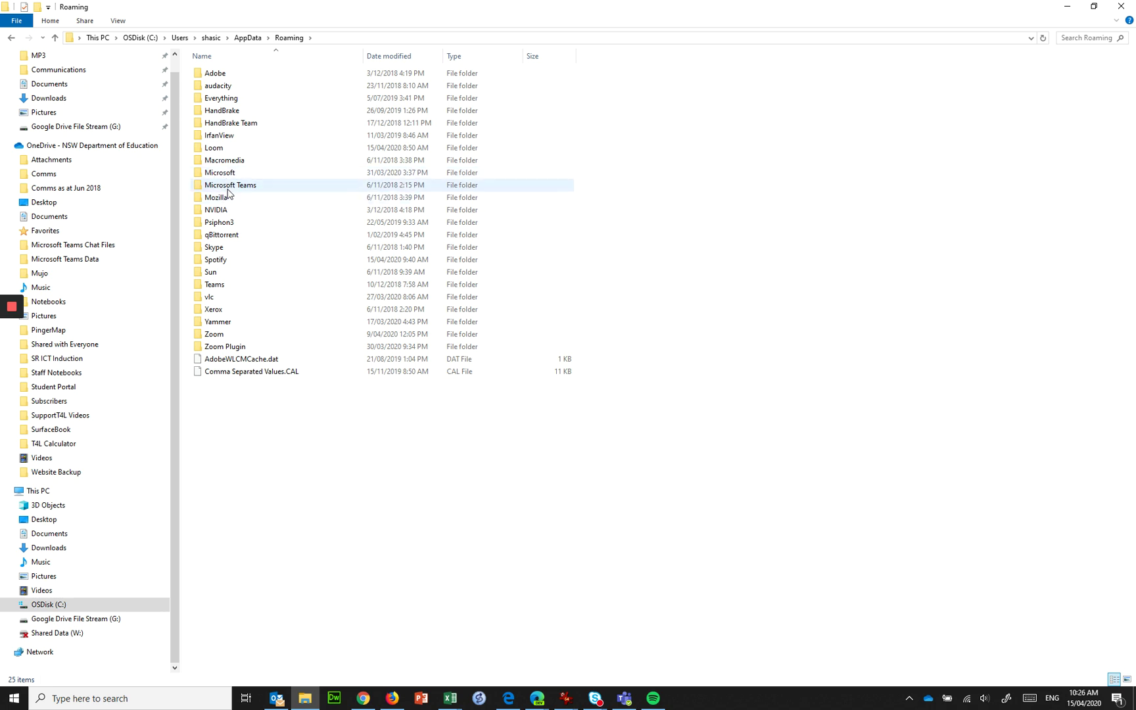
double_click(227, 174)
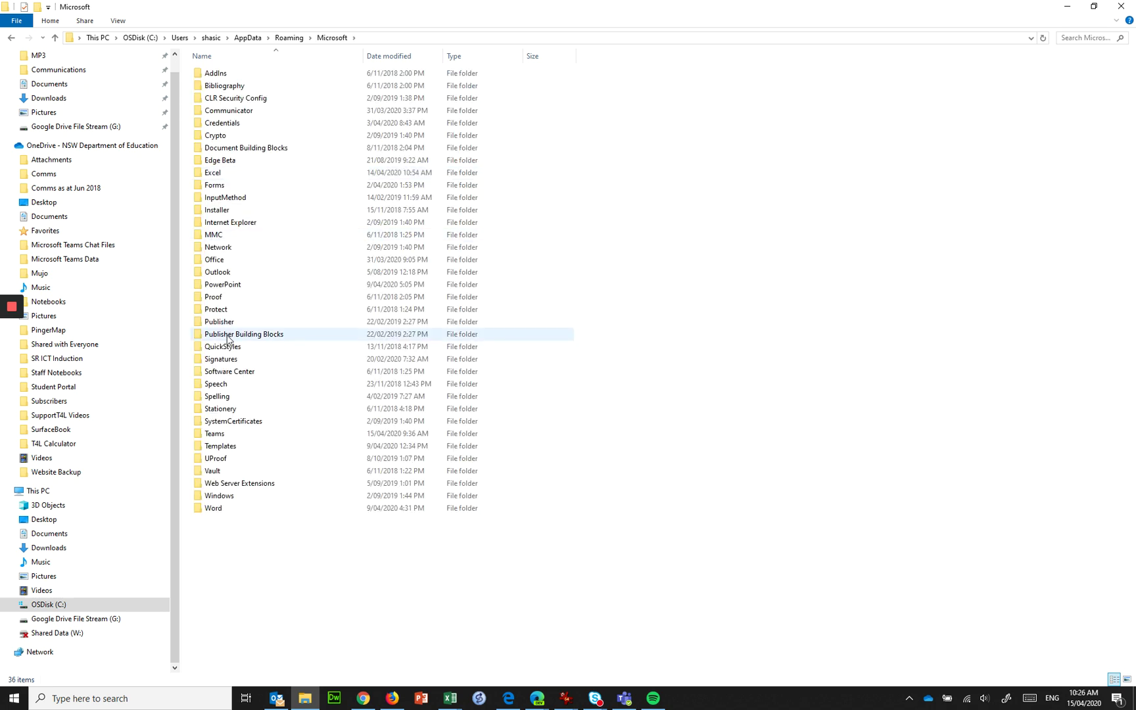
double_click(217, 434)
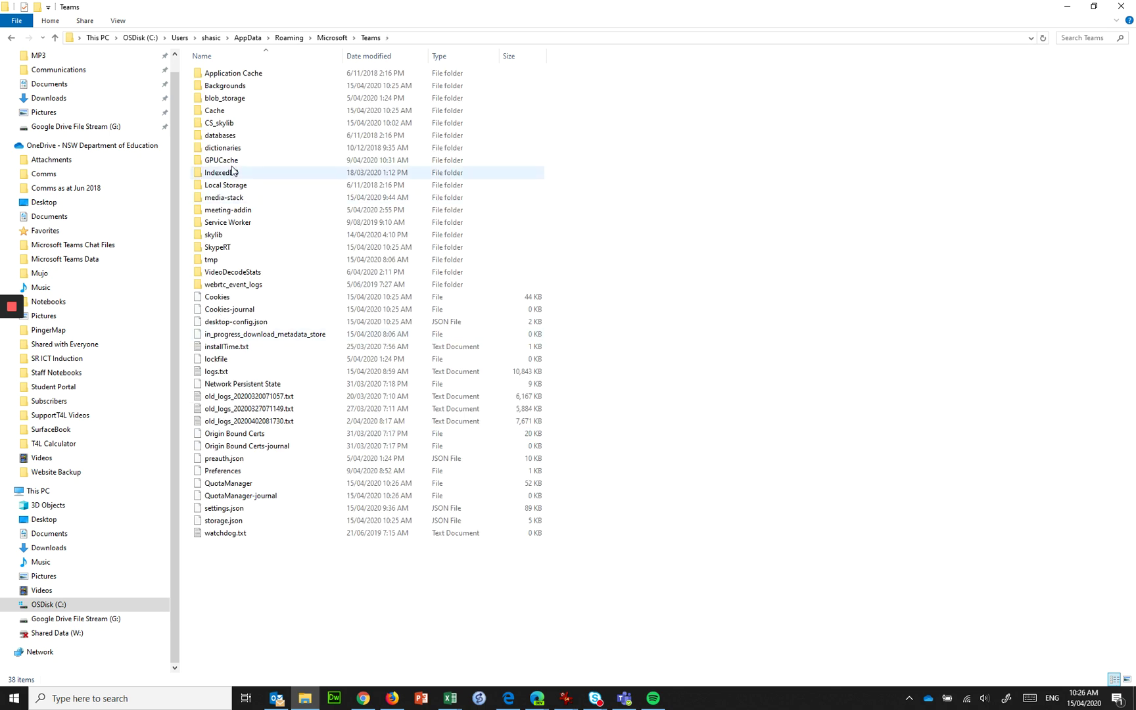
Move bathroom.jpg, throne.jpg, house.jpg and friends.jpg from the desktop into Backgrounds\Uploads.
double_click(224, 87)
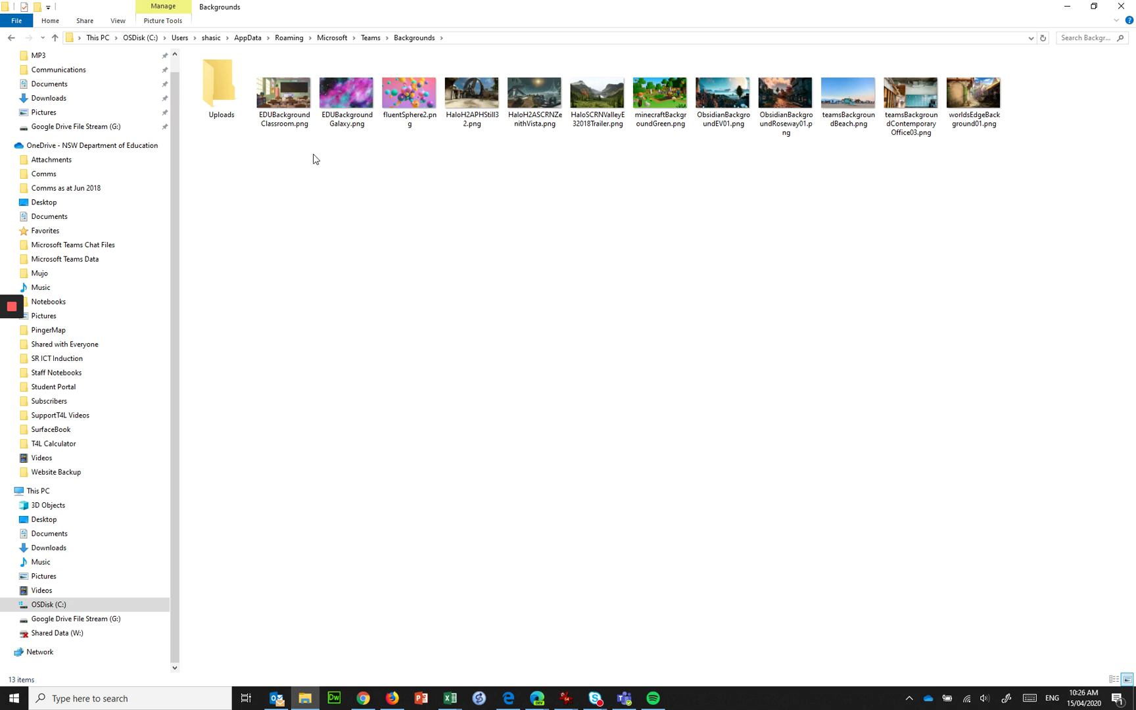
double_click(215, 88)
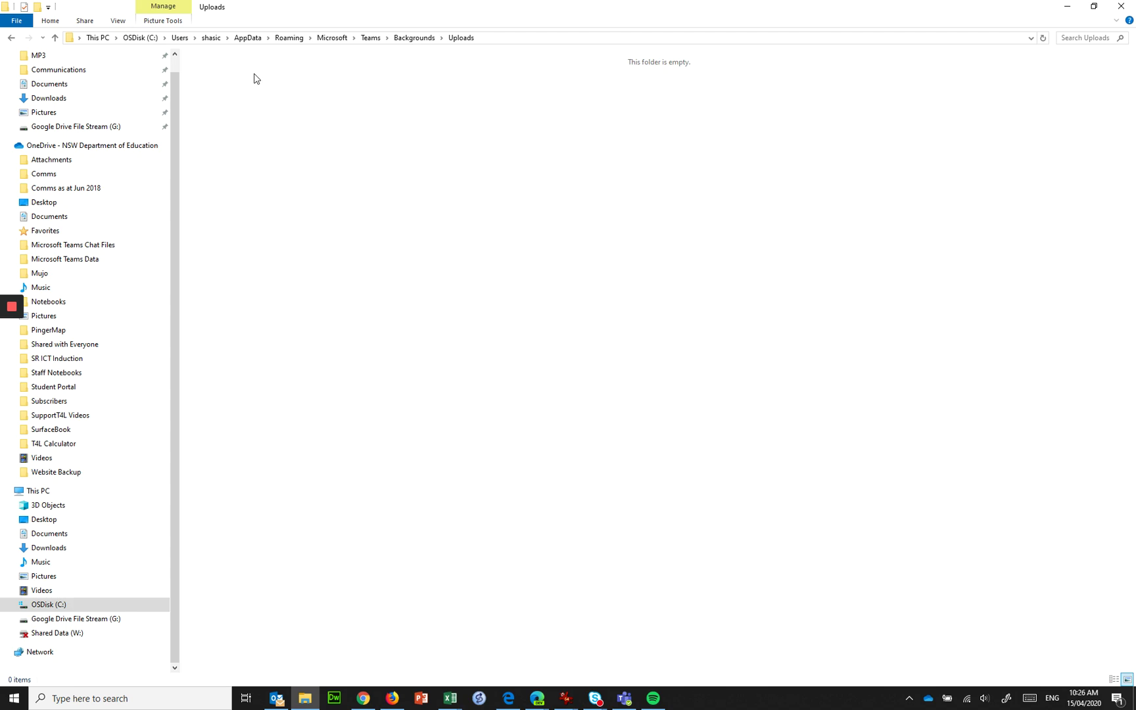
double_click(697, 11)
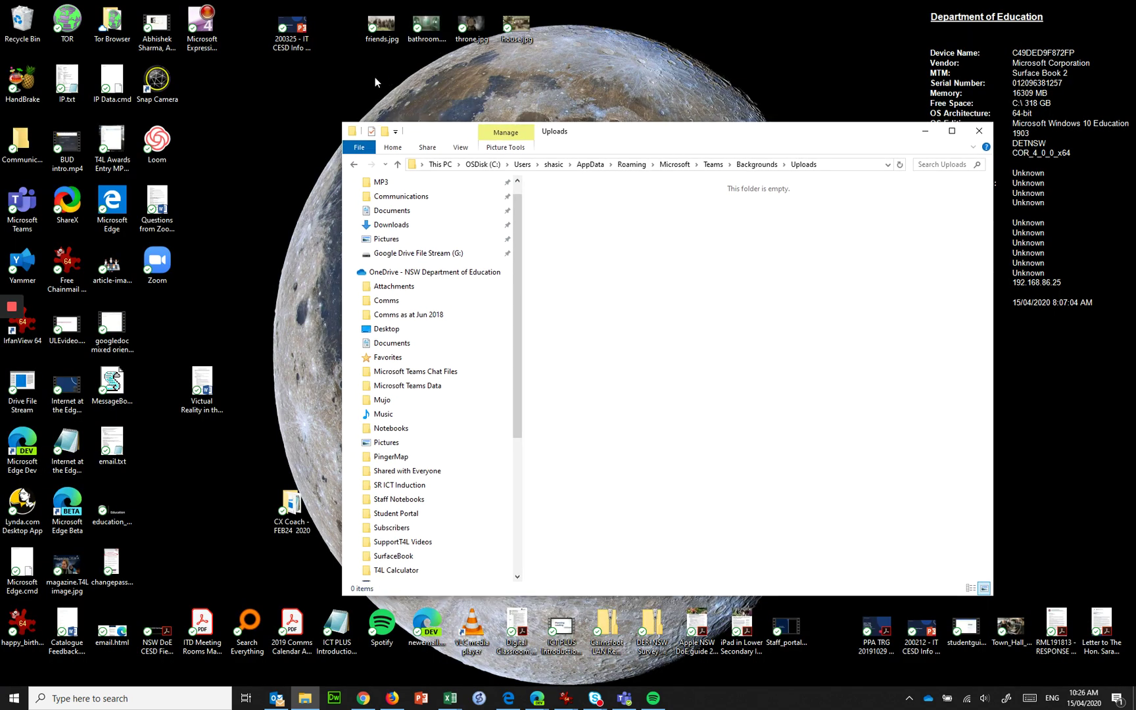
left_click_drag(375, 77, 526, 36)
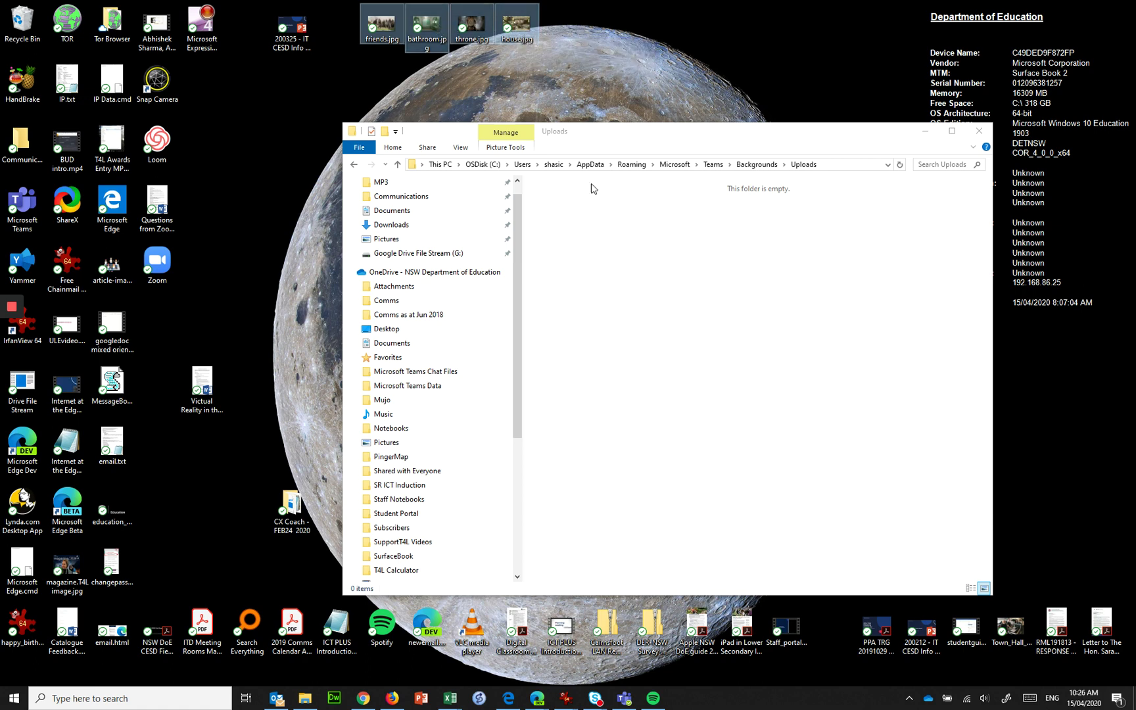
left_click_drag(591, 189, 726, 321)
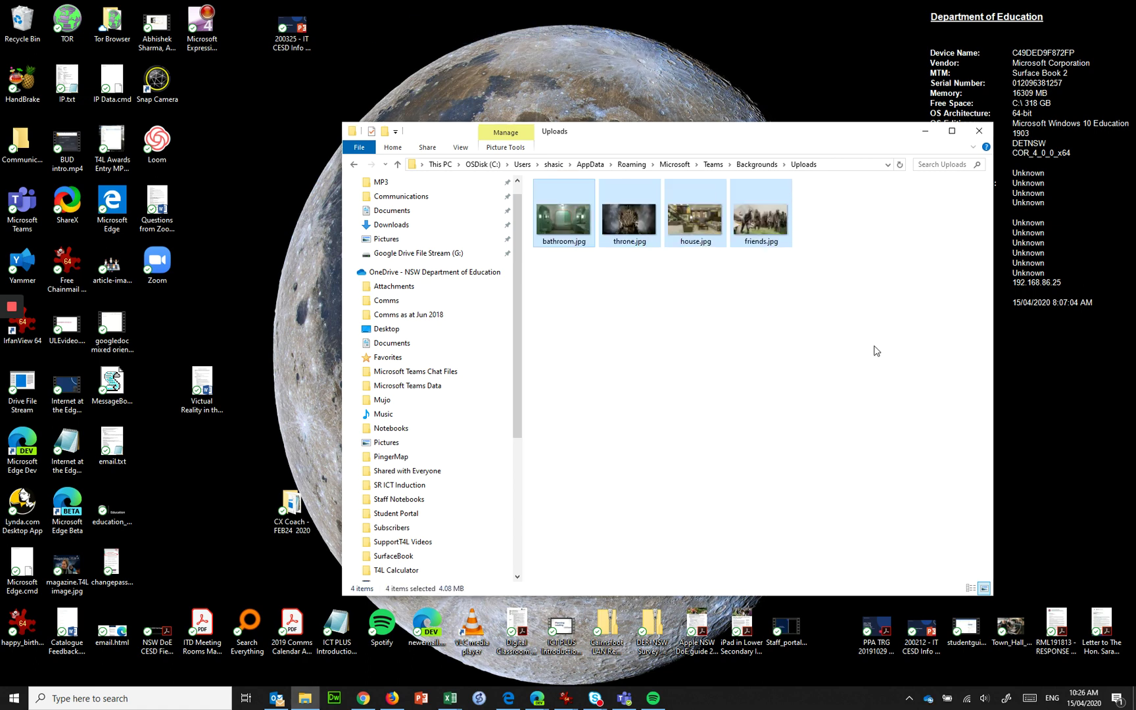
left_click(705, 327)
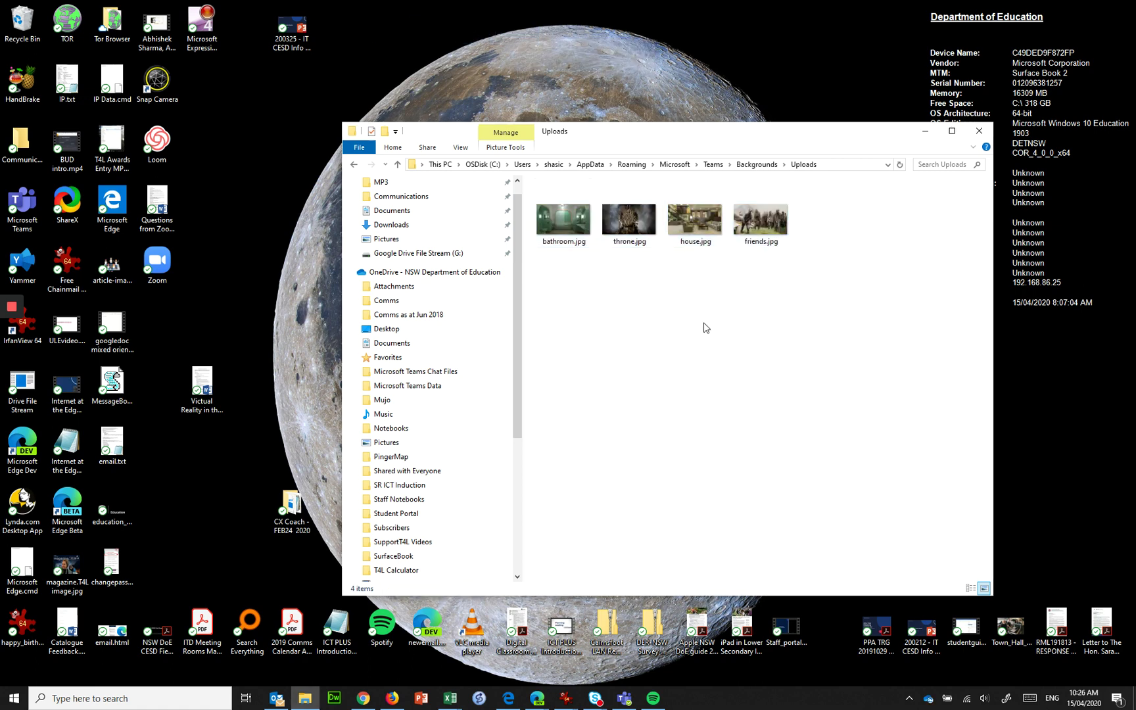
Switch back to Teams and start a new Meet now meeting with the camera on.
left_click(925, 130)
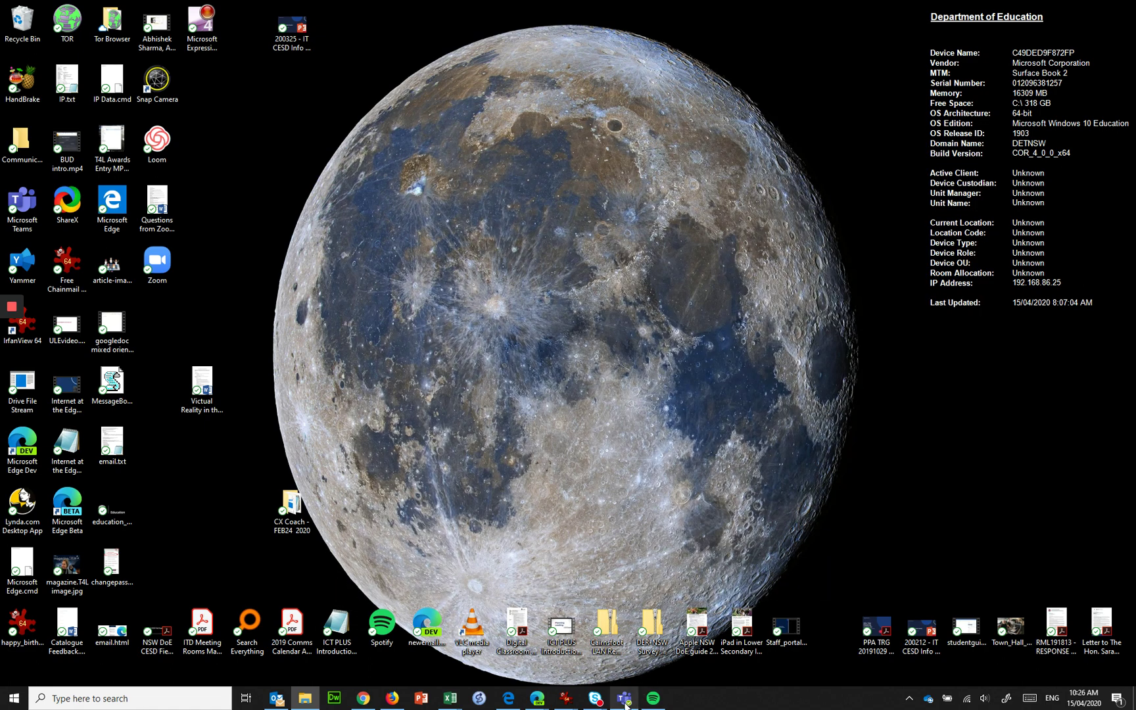
left_click(624, 698)
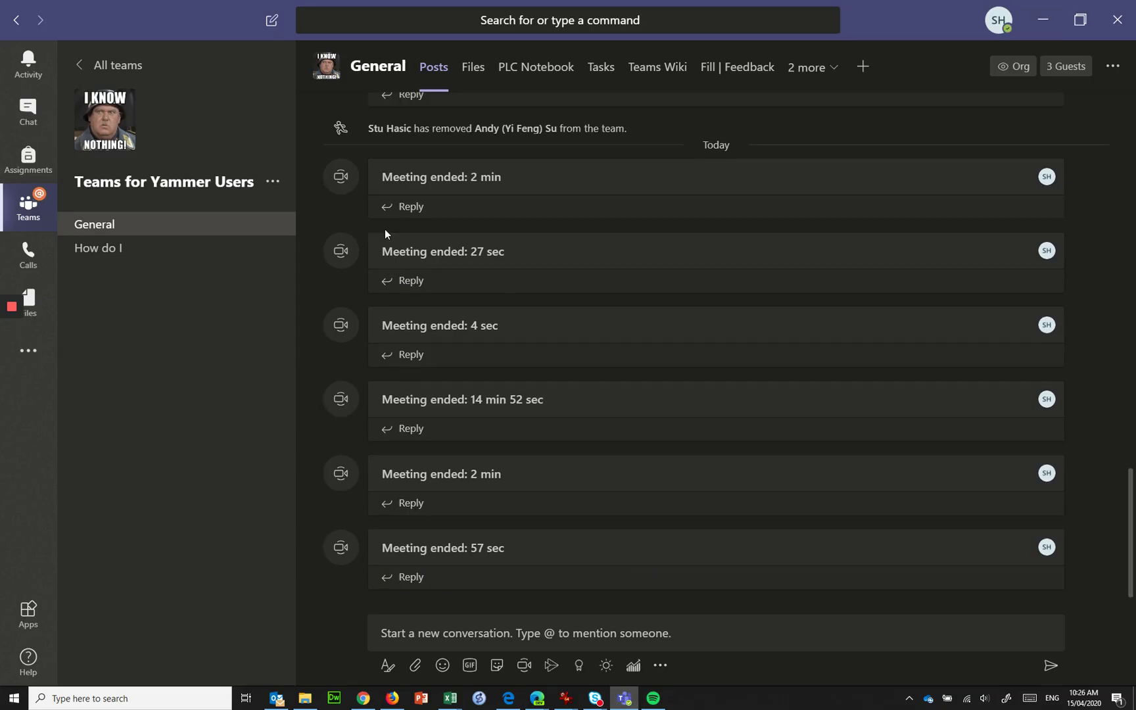
left_click(531, 669)
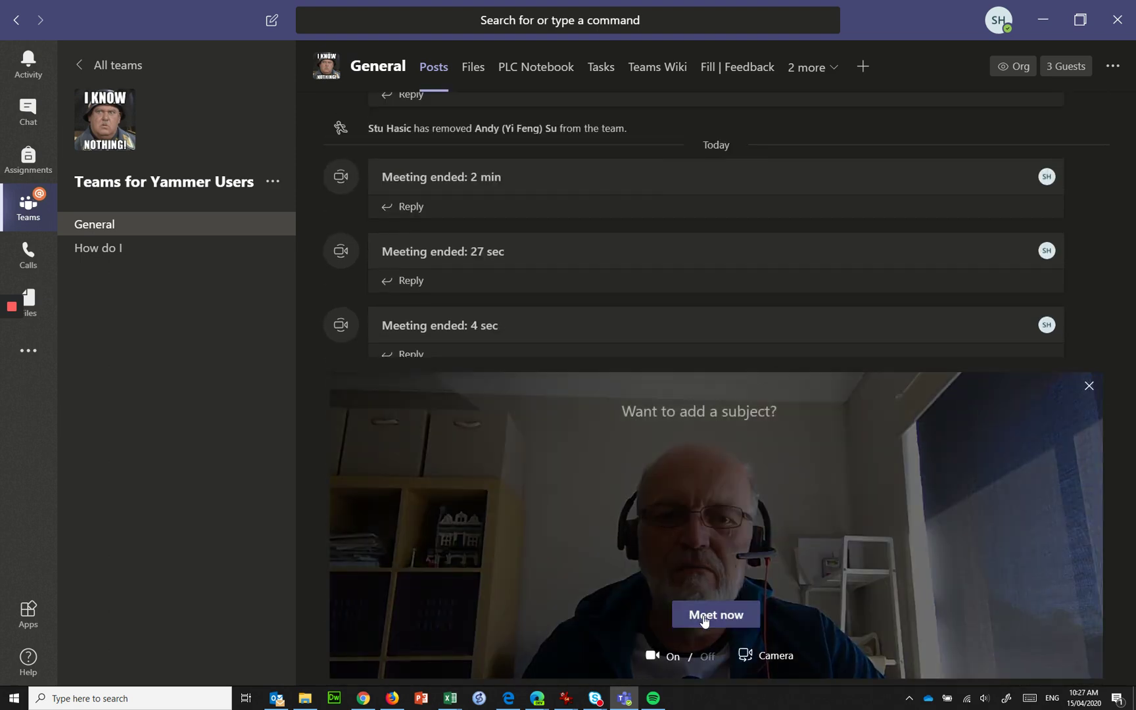
left_click(704, 620)
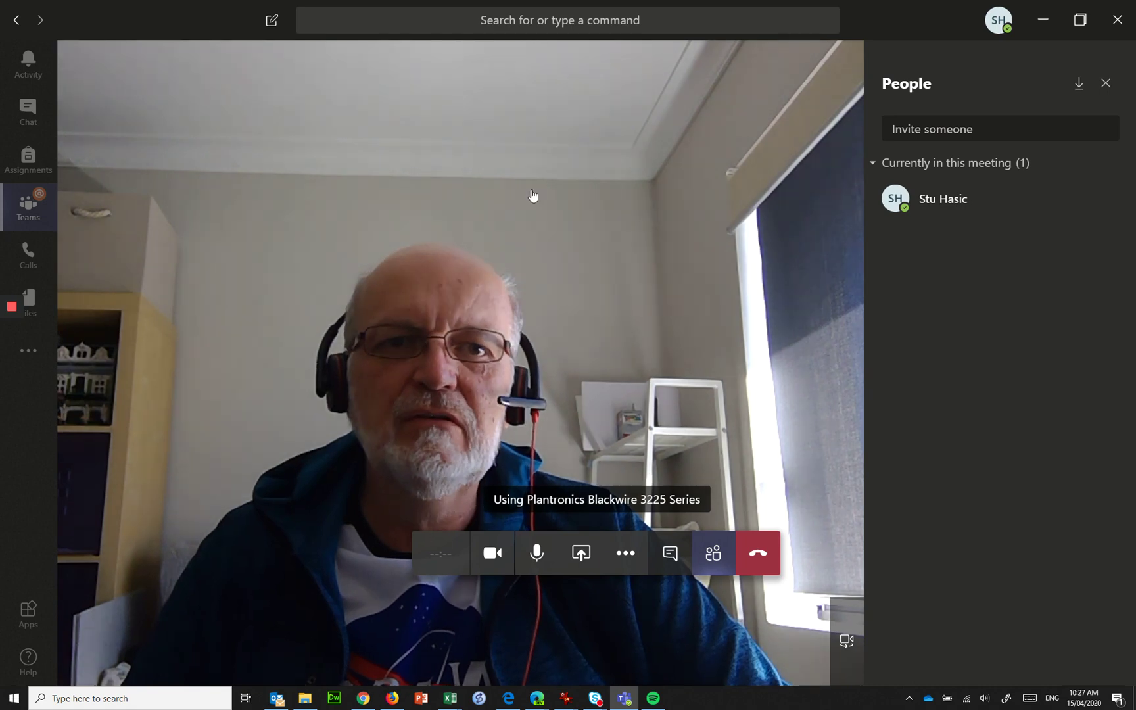
left_click(625, 556)
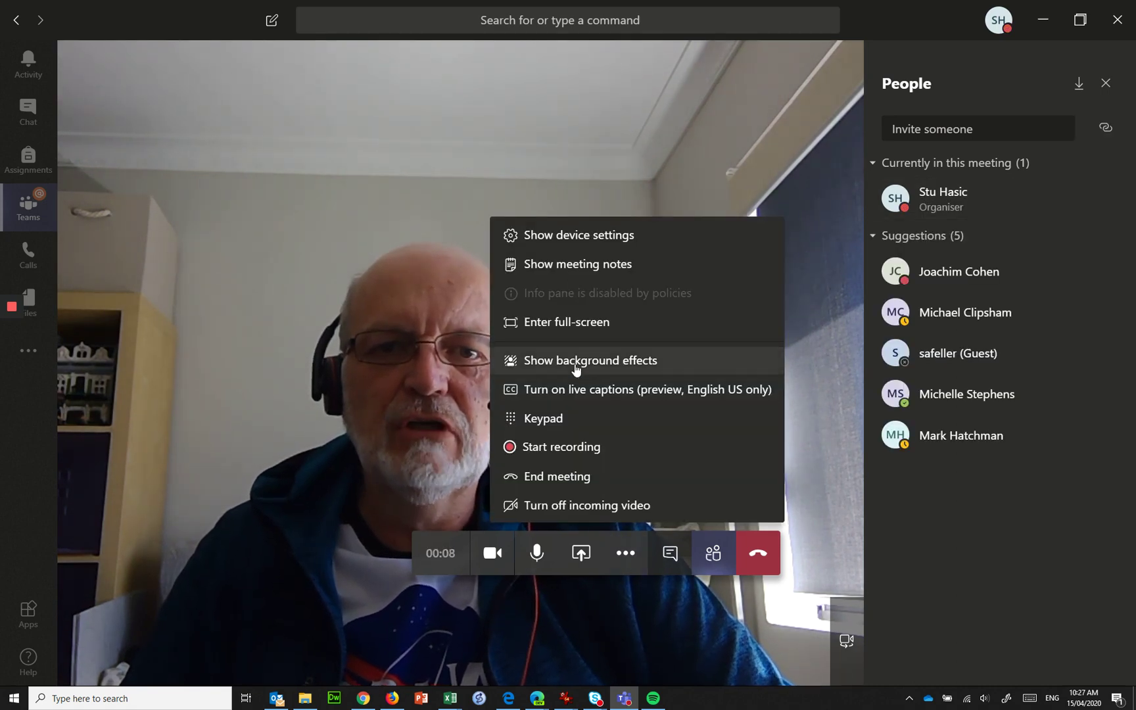
Select the uploaded throne image in Background settings and apply it.
left_click(575, 370)
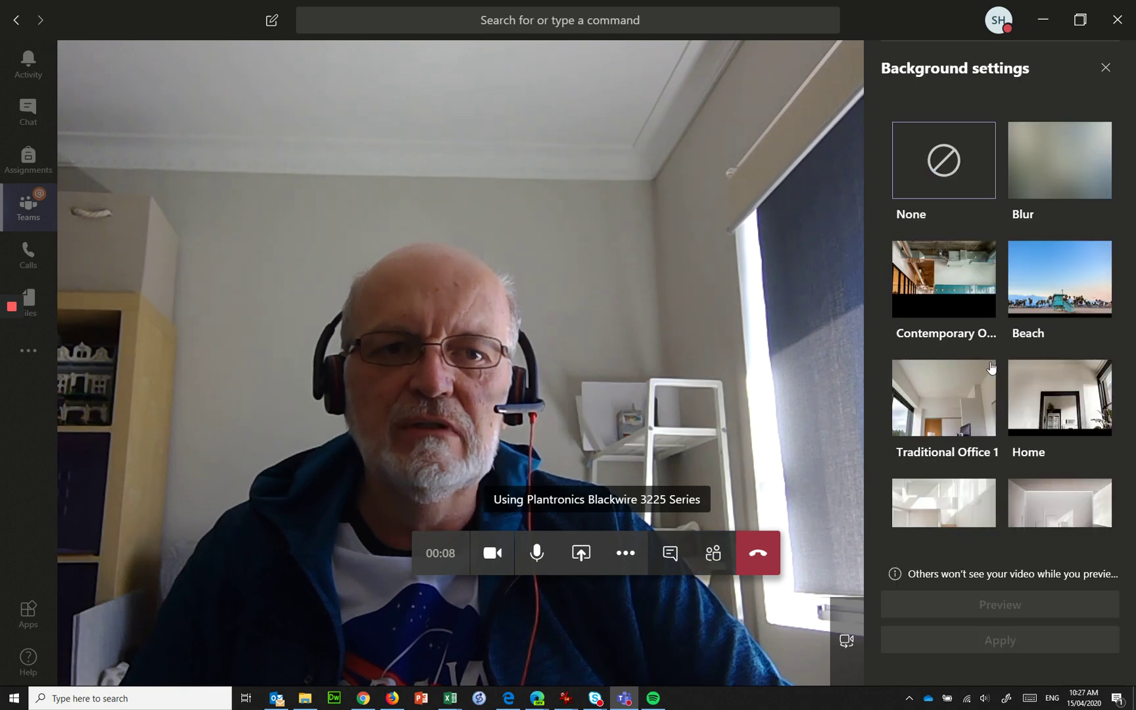
scroll(1010, 394, "down", 8)
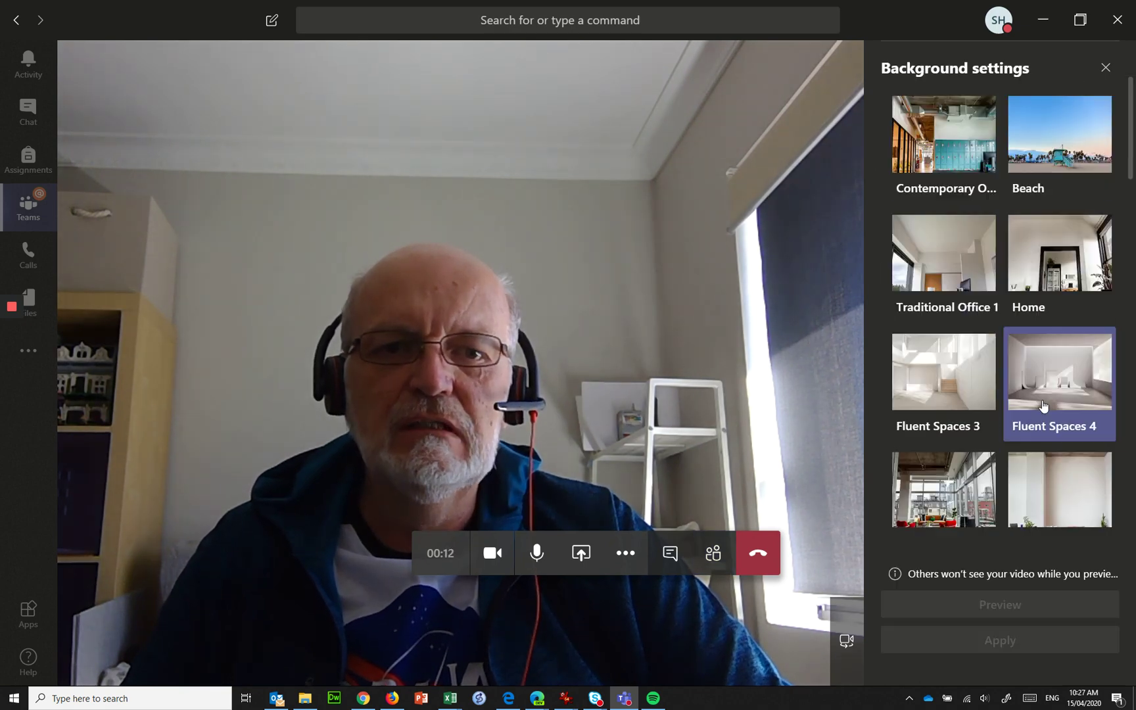
scroll(1010, 460, "down", 10)
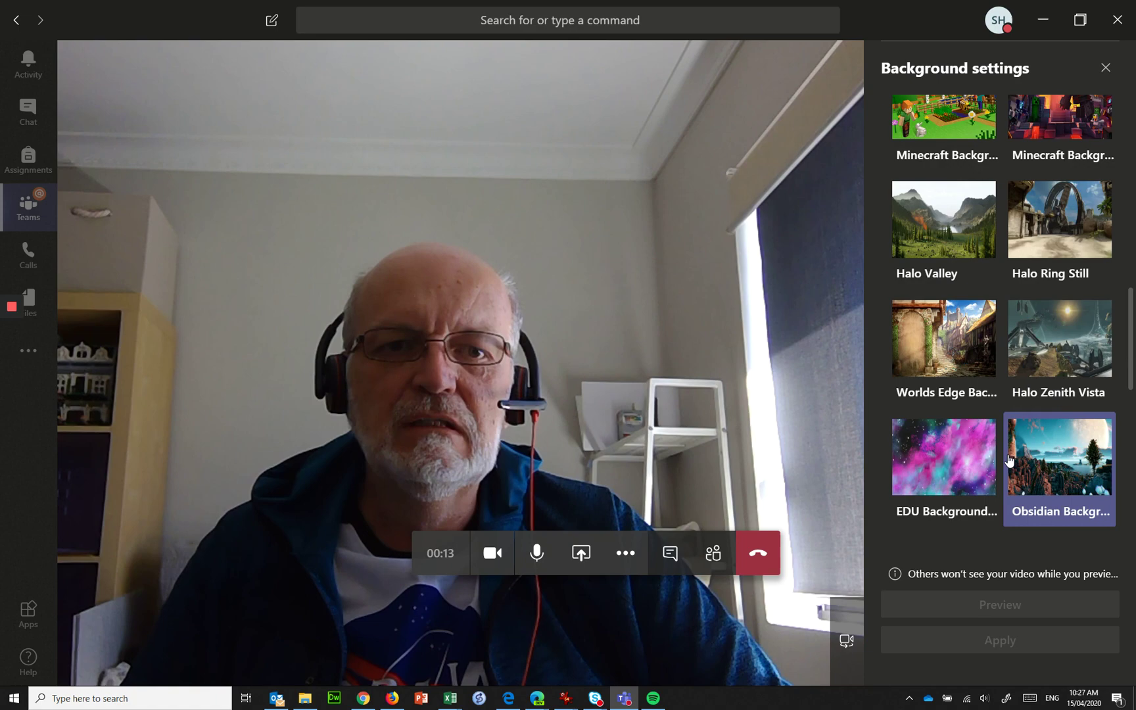
left_click(1069, 468)
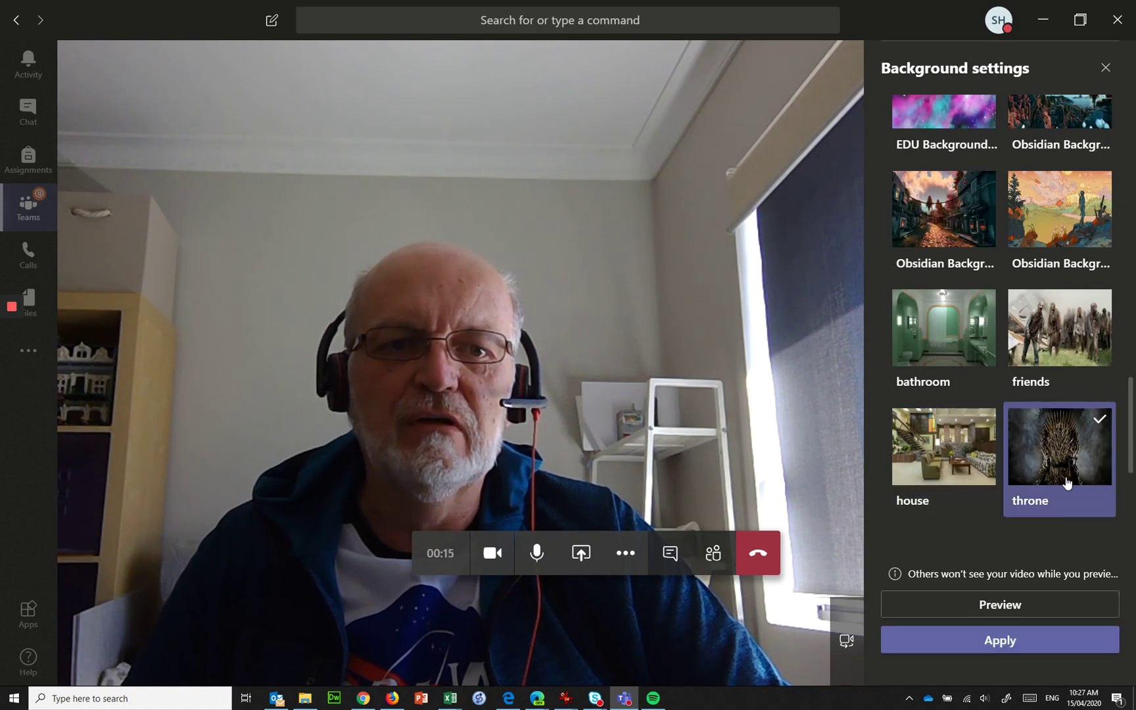
left_click(979, 639)
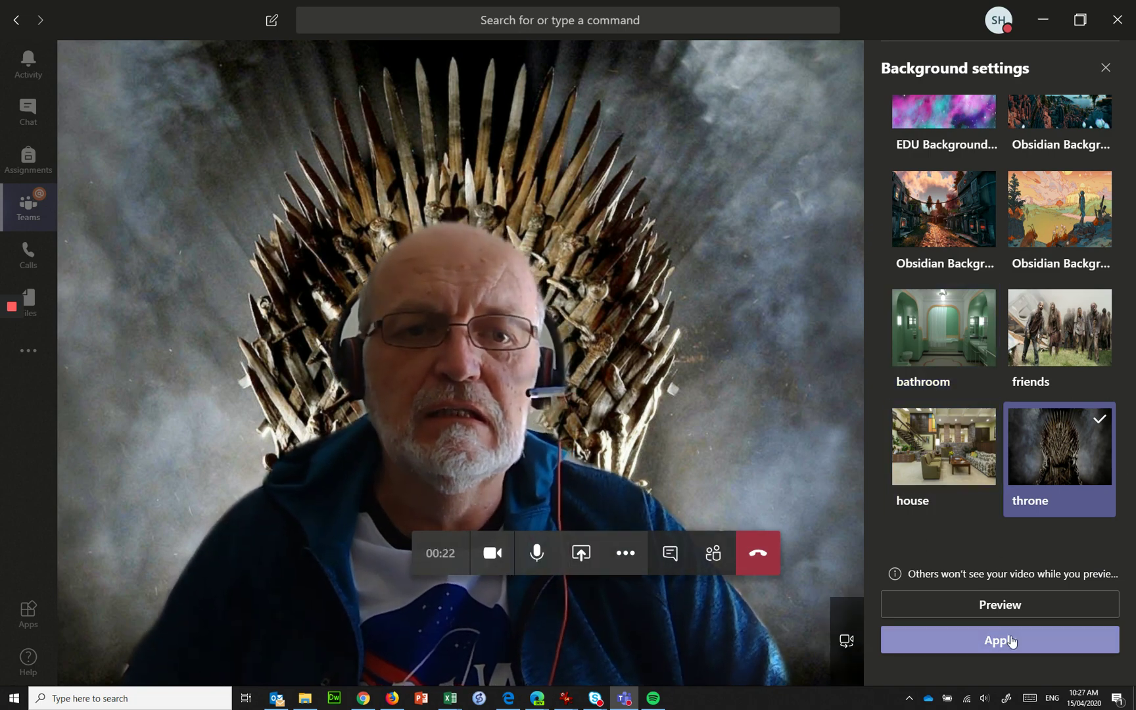
Apply the uploaded bathroom image as the meeting background.
left_click(1011, 641)
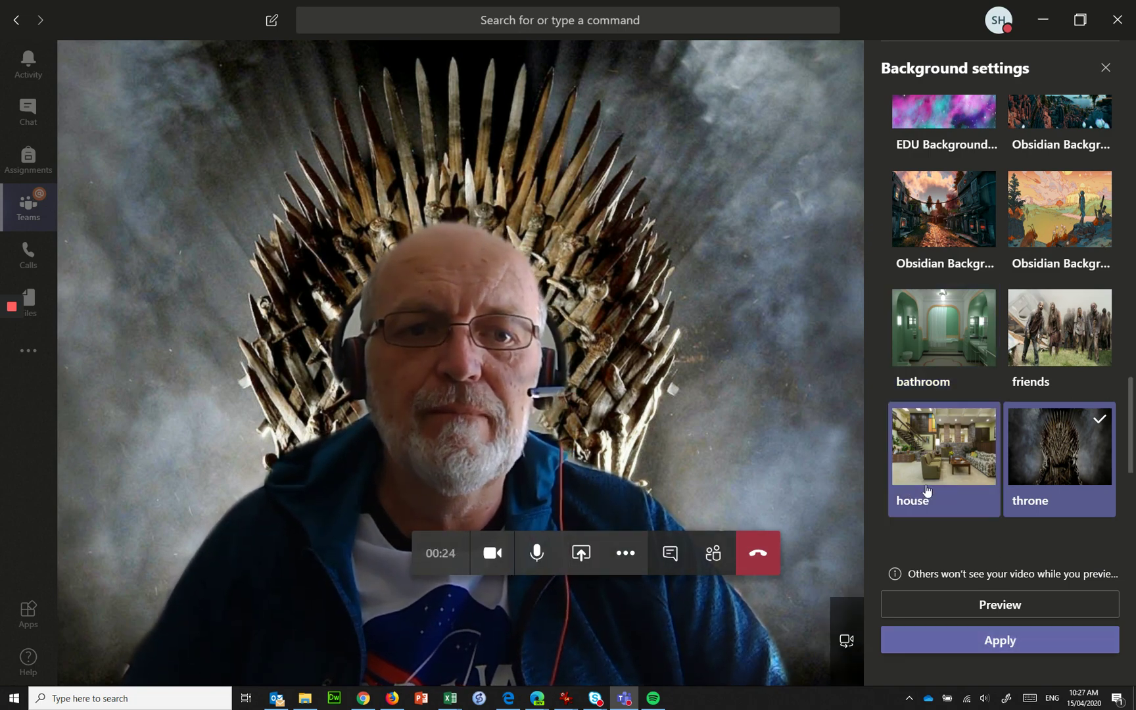
left_click(958, 338)
left_click(998, 648)
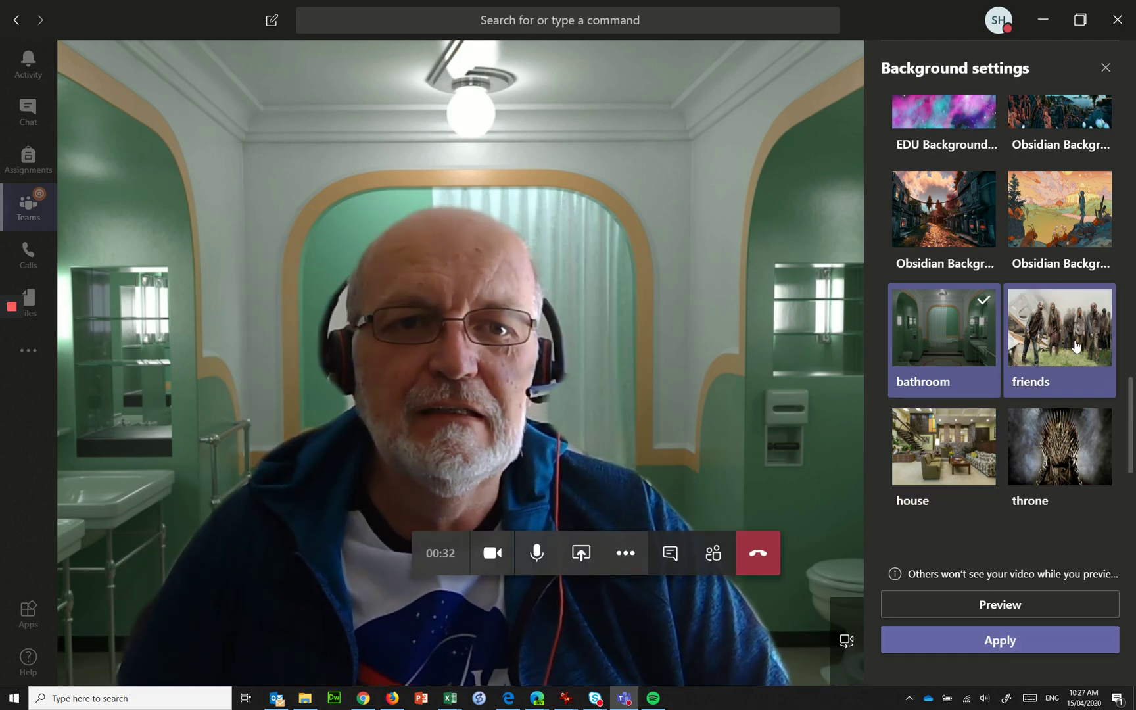
Apply the friends image, then the house image, as the meeting background.
left_click(1074, 339)
left_click(963, 639)
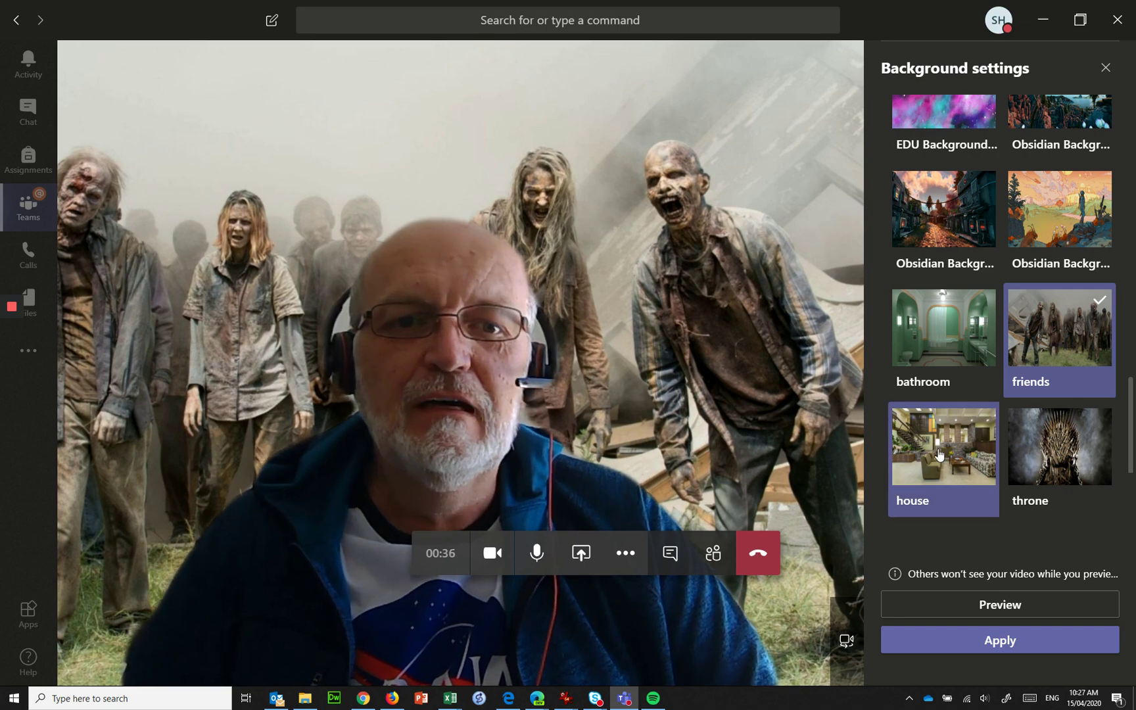
left_click(939, 453)
left_click(989, 636)
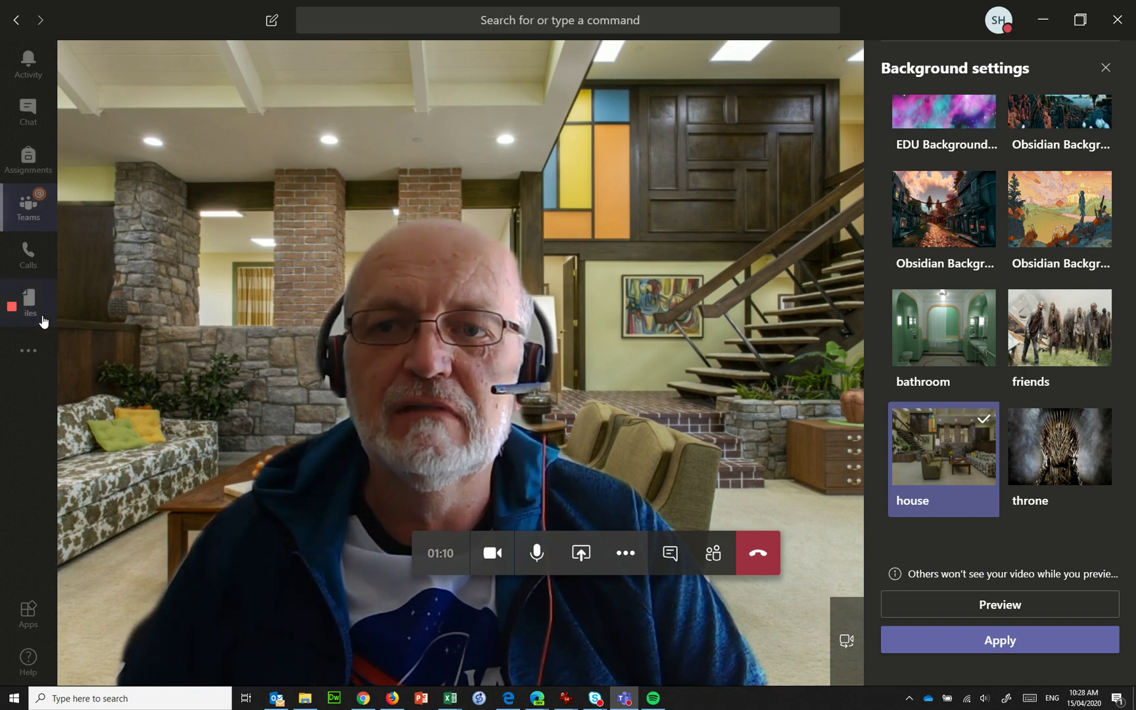
Let the retro living-room house image settle in behind the live camera video.
mouse_move(19, 322)
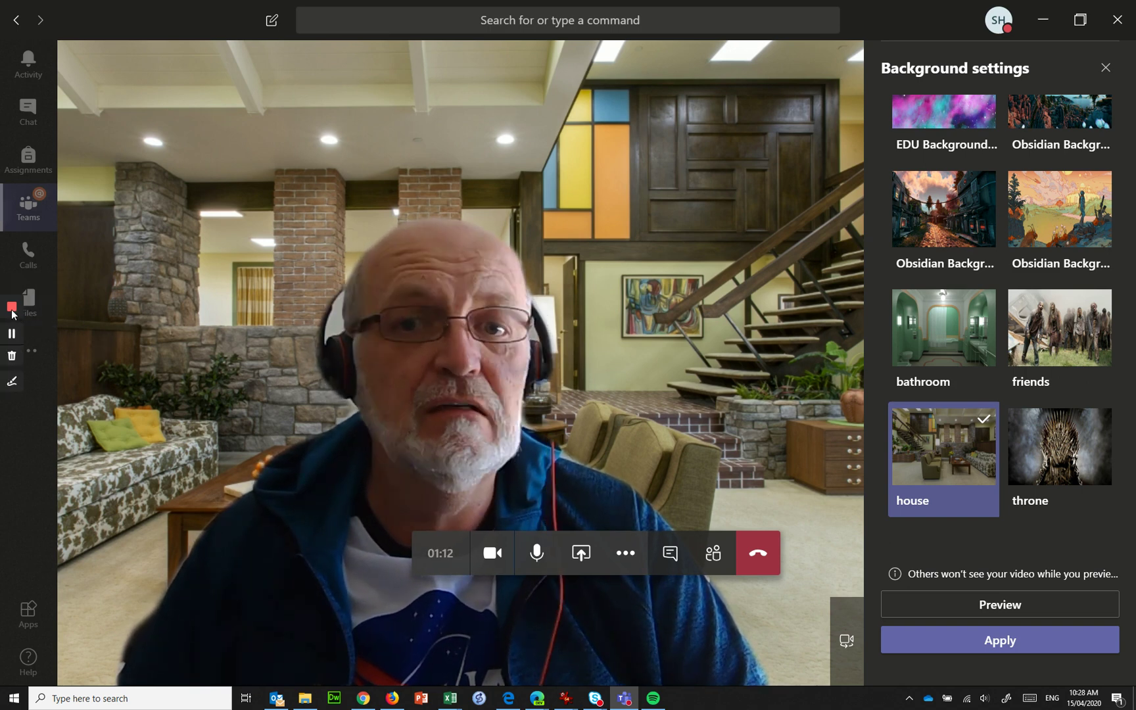